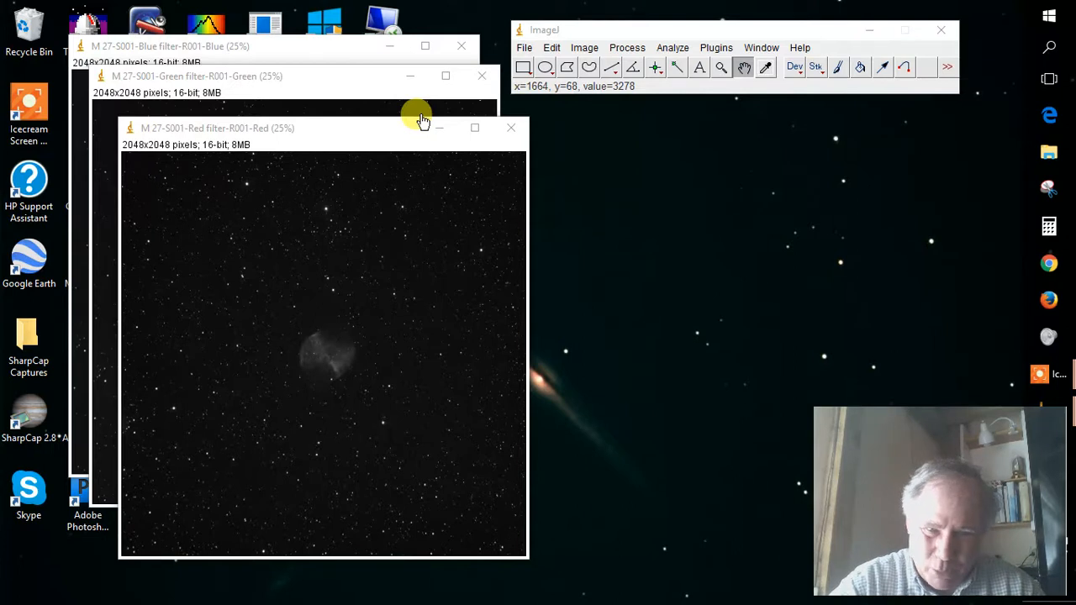
pyautogui.click(629, 48)
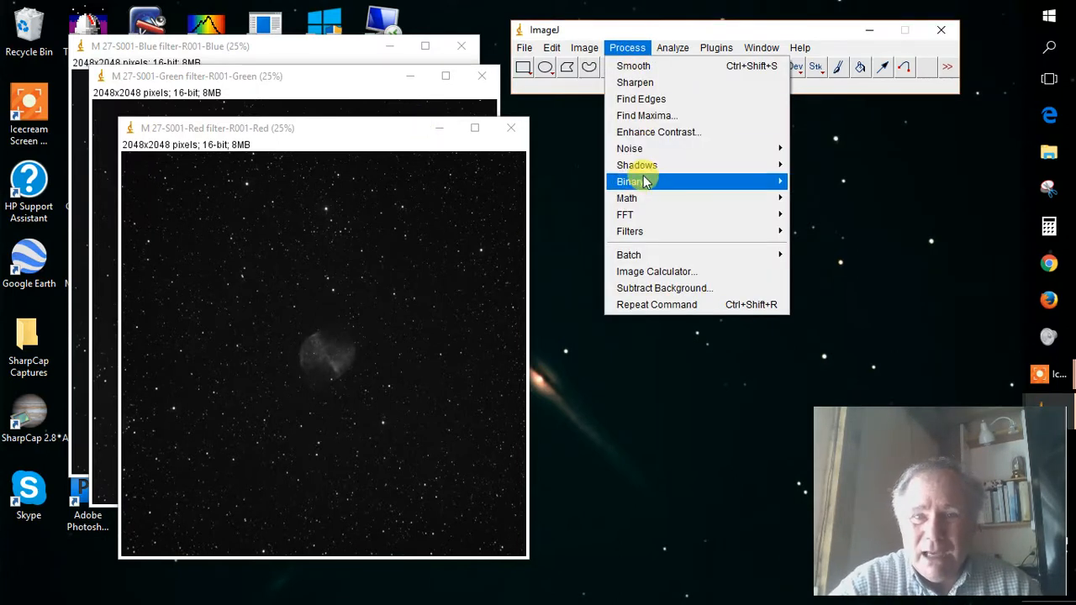
pyautogui.moveTo(643, 198)
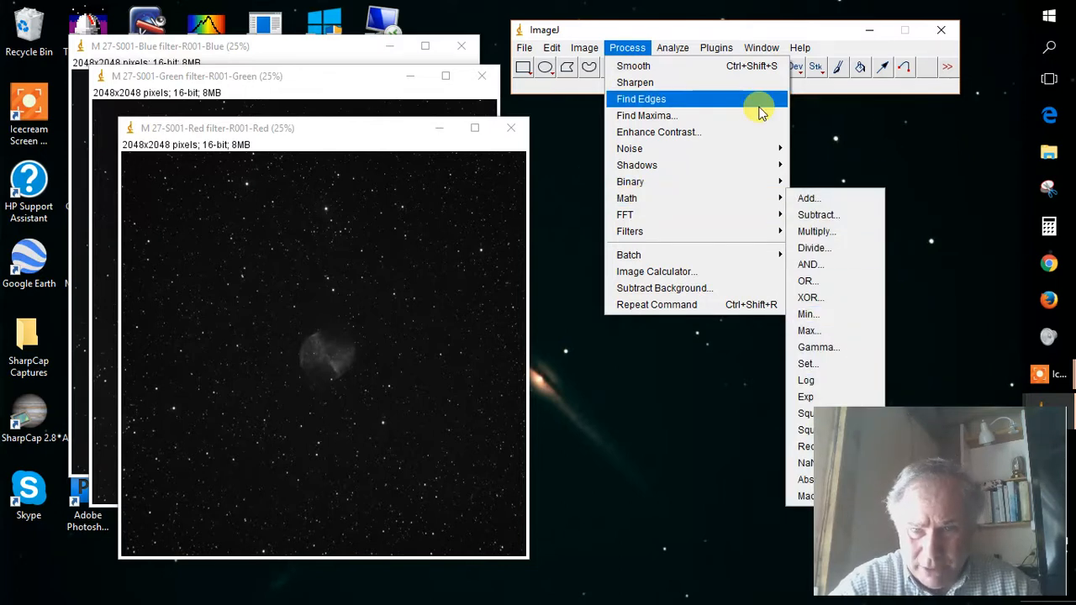
pyautogui.click(678, 48)
pyautogui.click(681, 30)
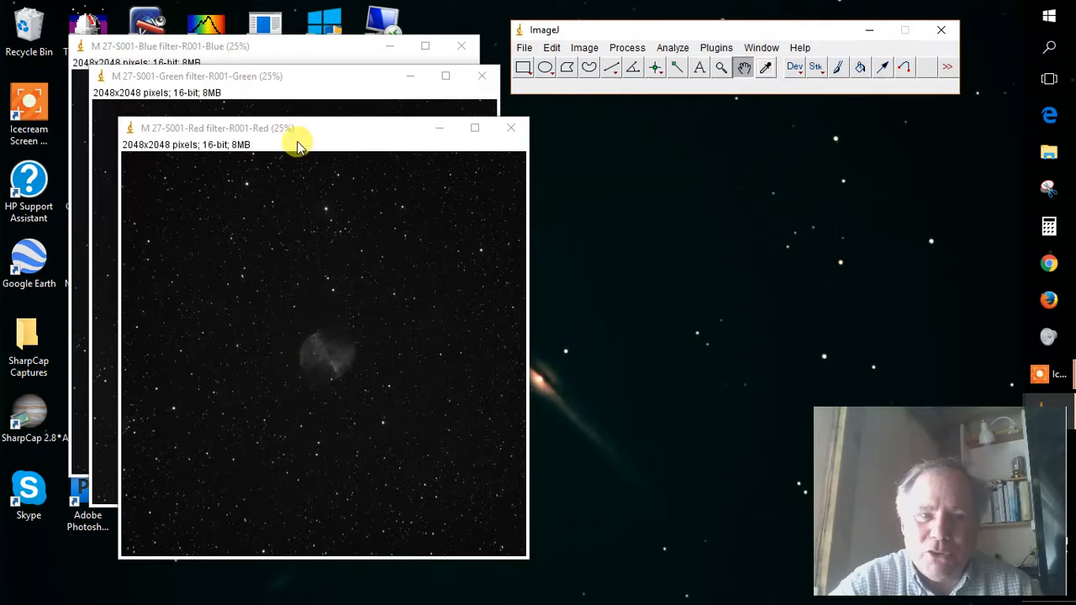
# Step: Inspect the histogram of the M 27 red-filter image and close it
pyautogui.click(309, 139)
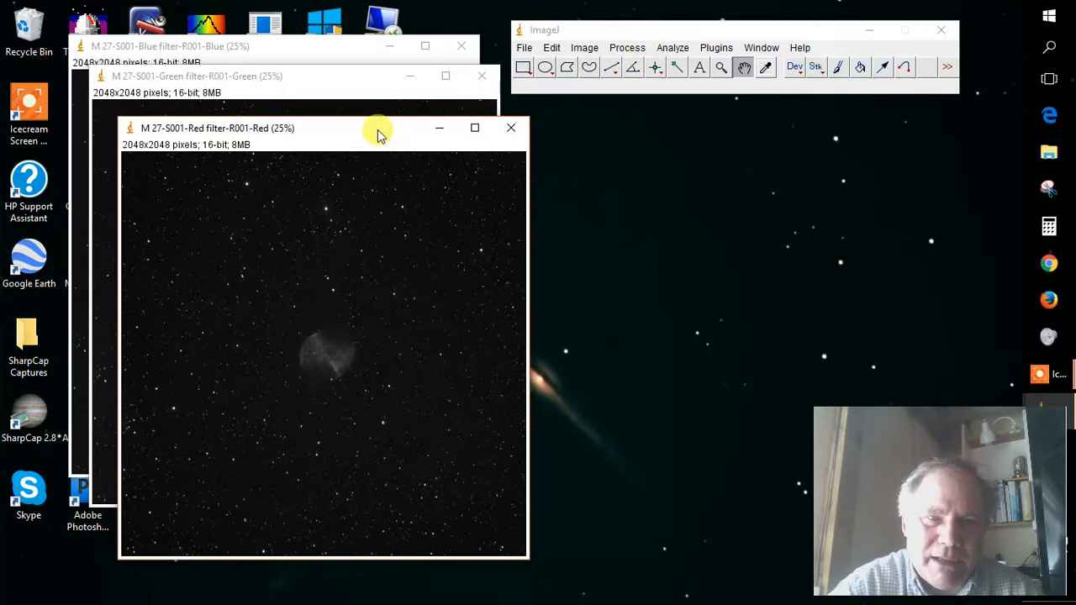
pyautogui.click(672, 48)
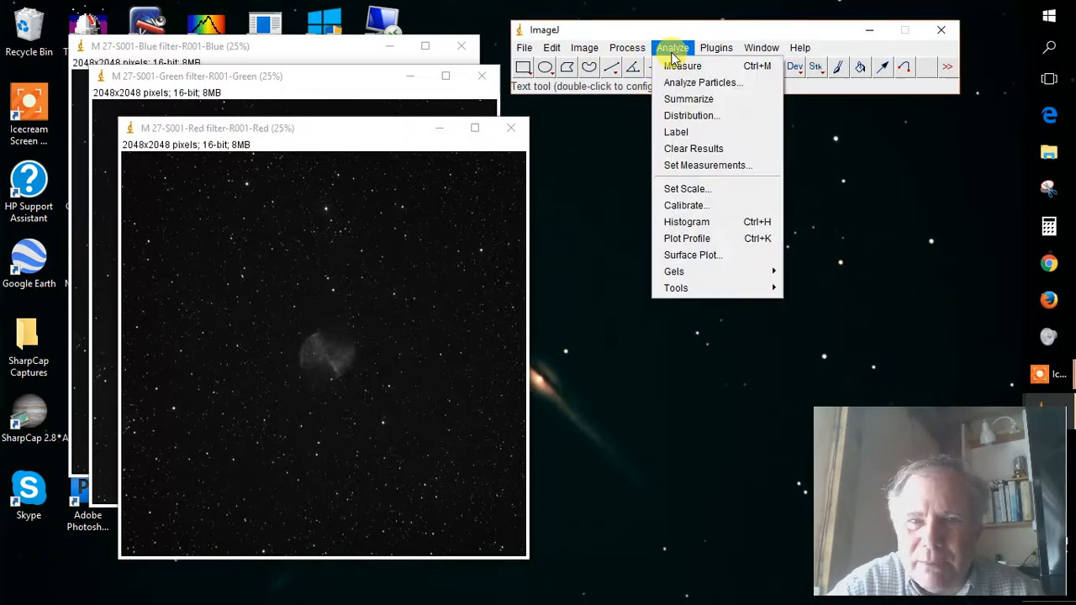
pyautogui.click(687, 222)
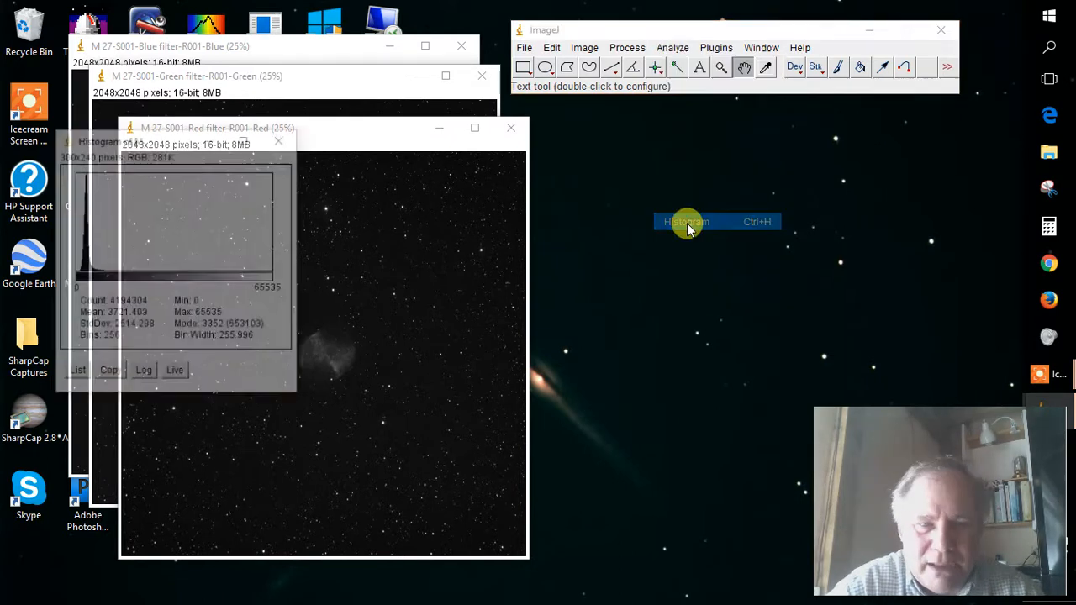
pyautogui.moveTo(160, 141); pyautogui.dragTo(581, 249)
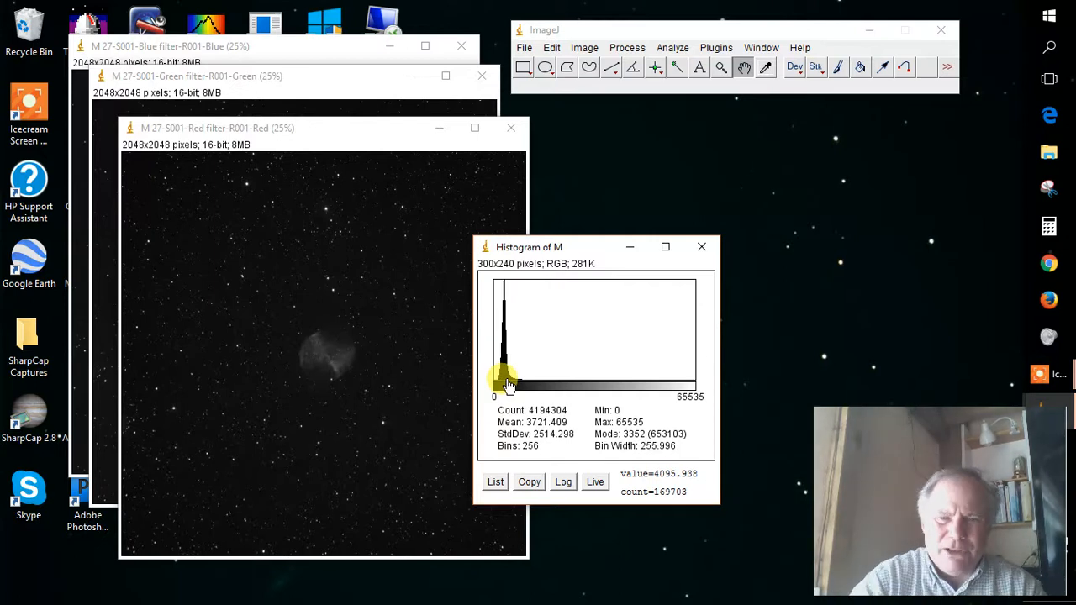
pyautogui.click(700, 249)
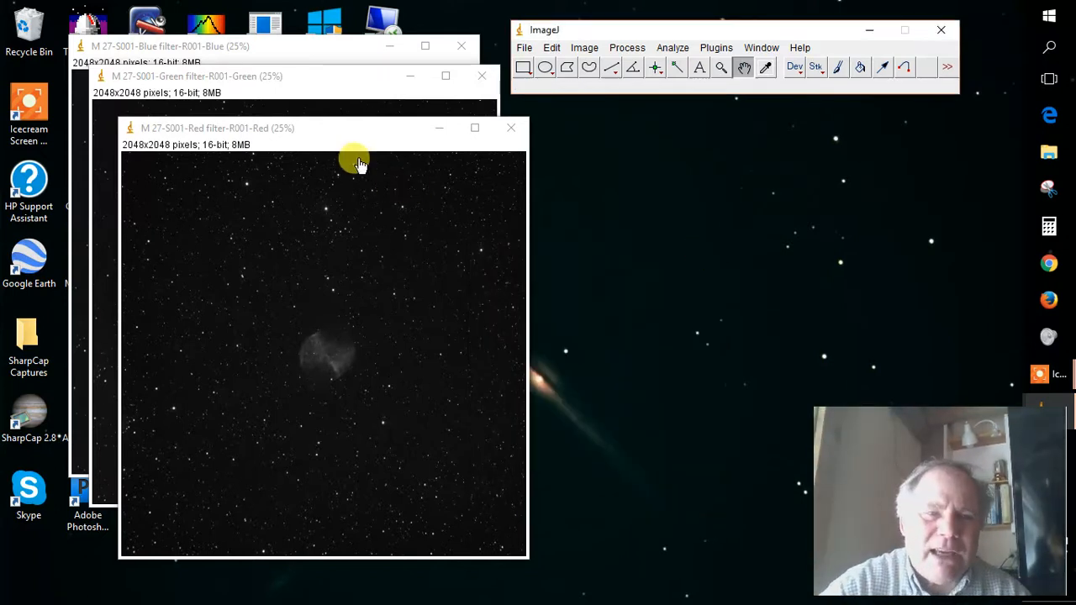
# Step: Lower the red-filter image's display maximum to 30941 with the Brightness/Contrast adjustment
pyautogui.moveTo(351, 126); pyautogui.dragTo(363, 112)
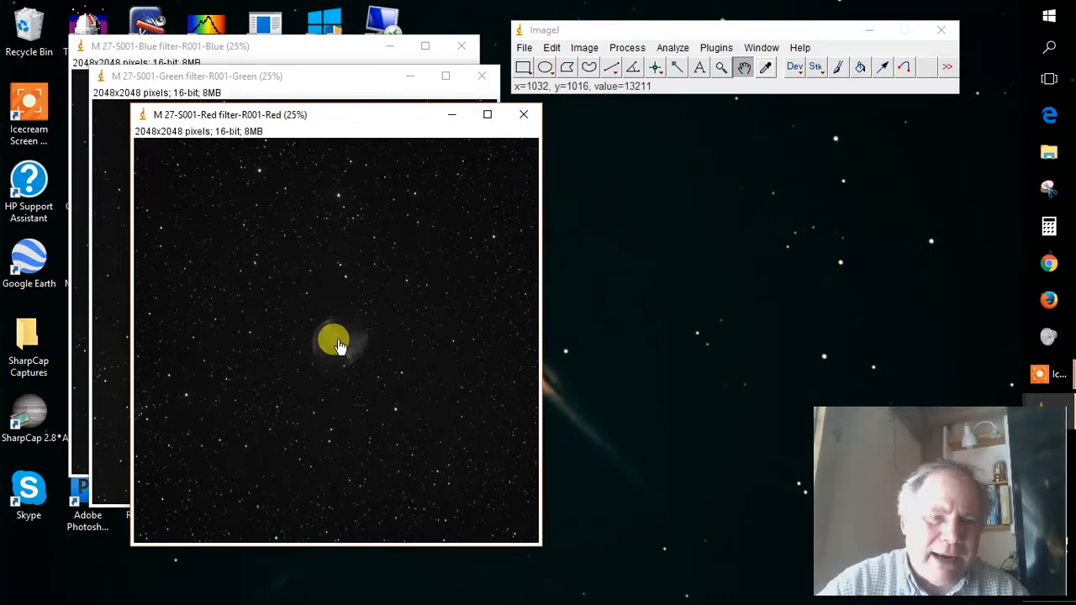
pyautogui.press('+')
pyautogui.press('+')
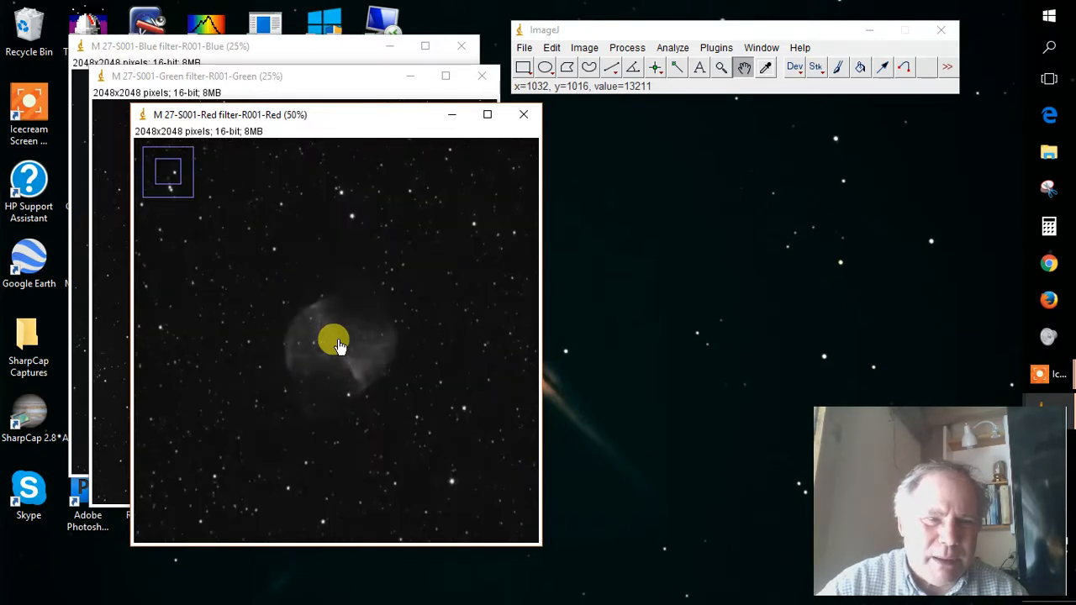
pyautogui.press('+')
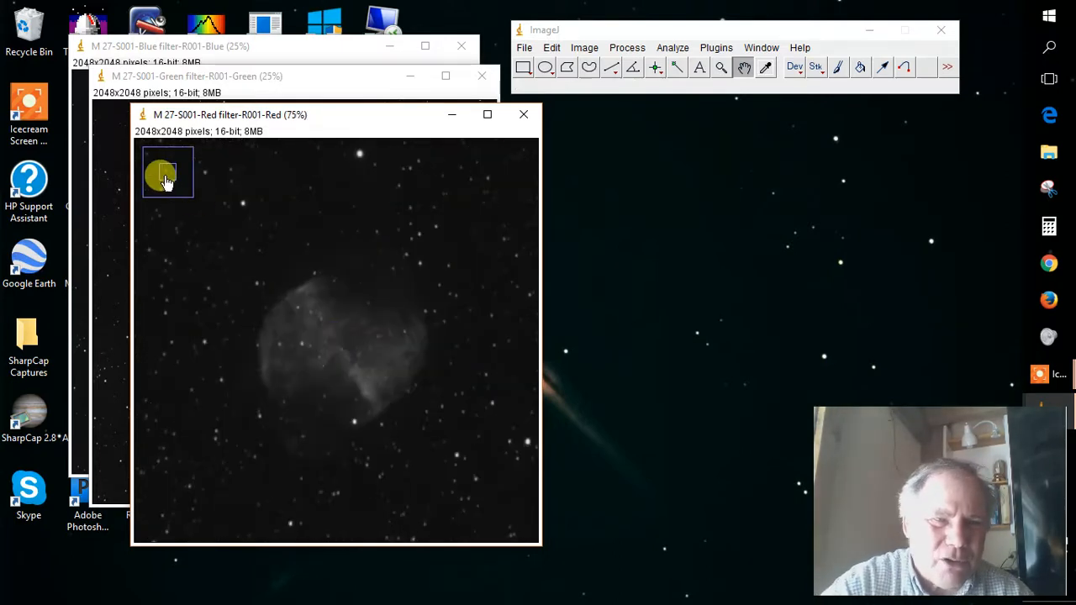
pyautogui.moveTo(349, 319); pyautogui.dragTo(352, 289)
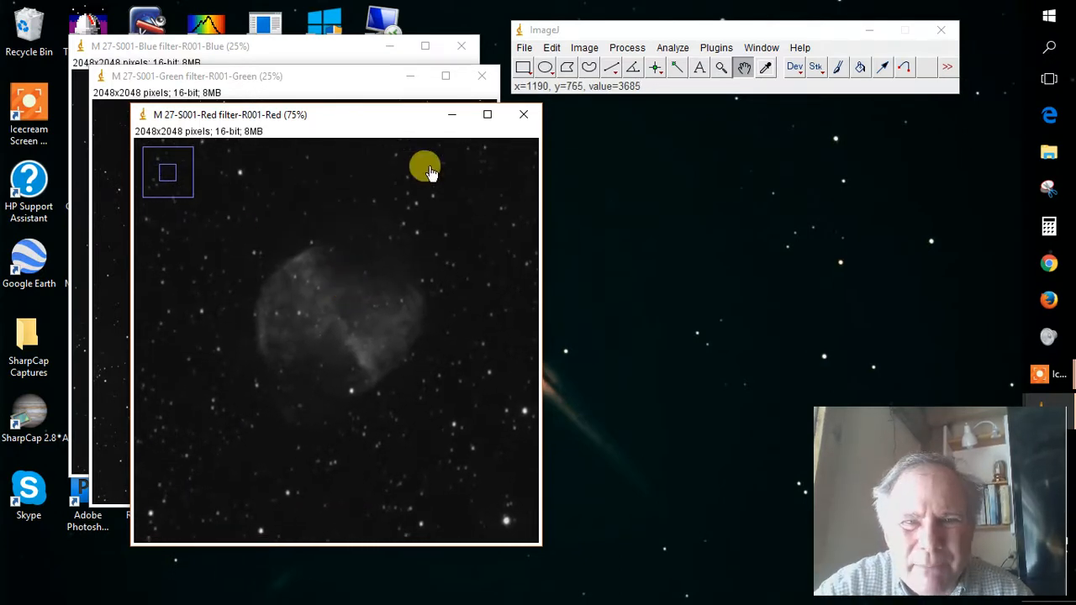
pyautogui.click(592, 49)
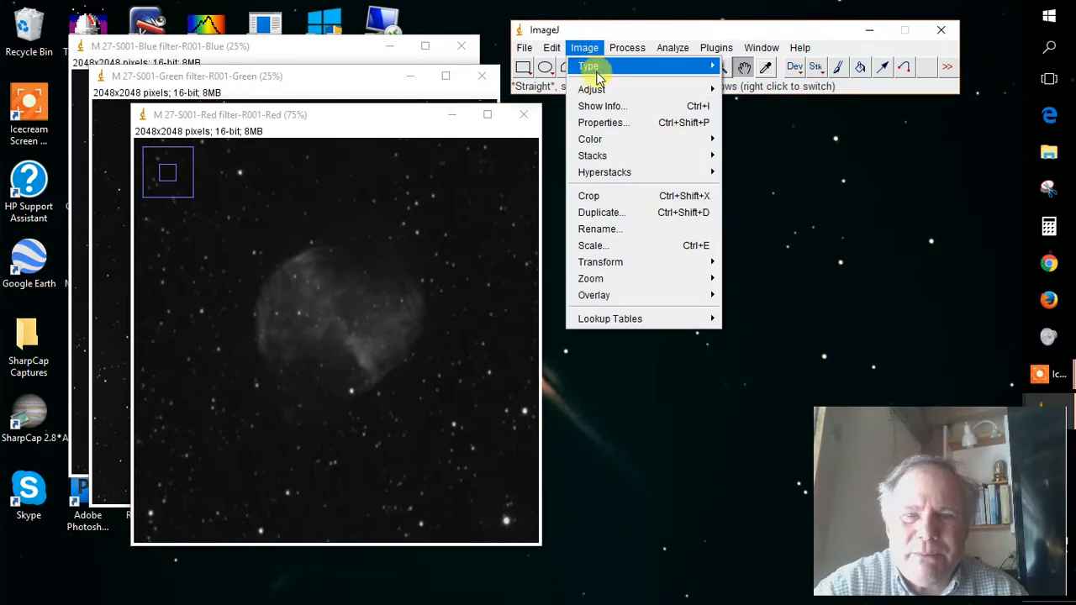
pyautogui.moveTo(602, 89)
pyautogui.click(748, 89)
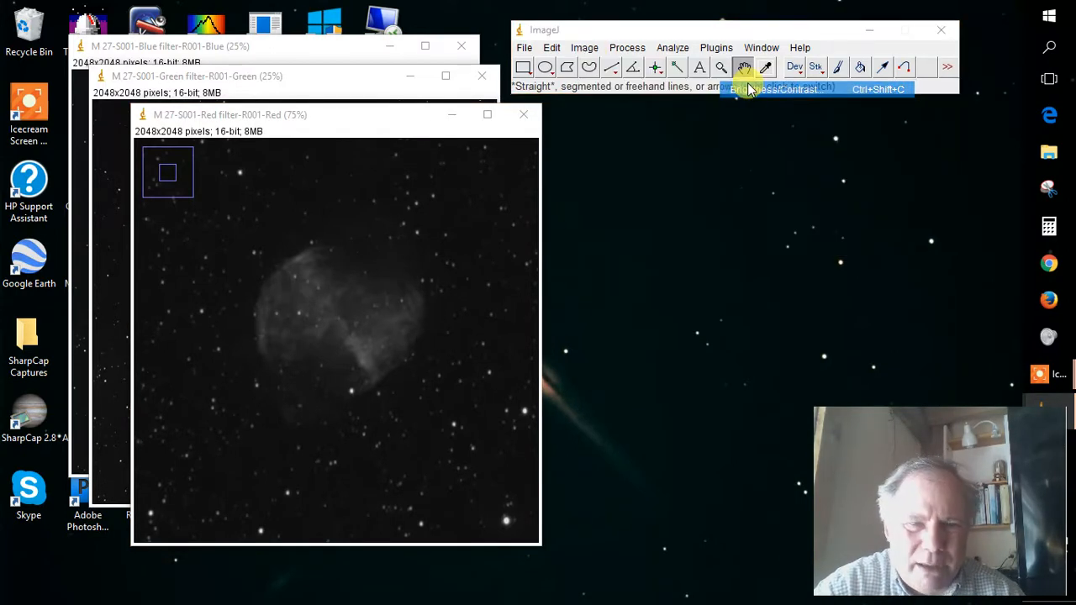
pyautogui.moveTo(504, 122); pyautogui.dragTo(598, 144)
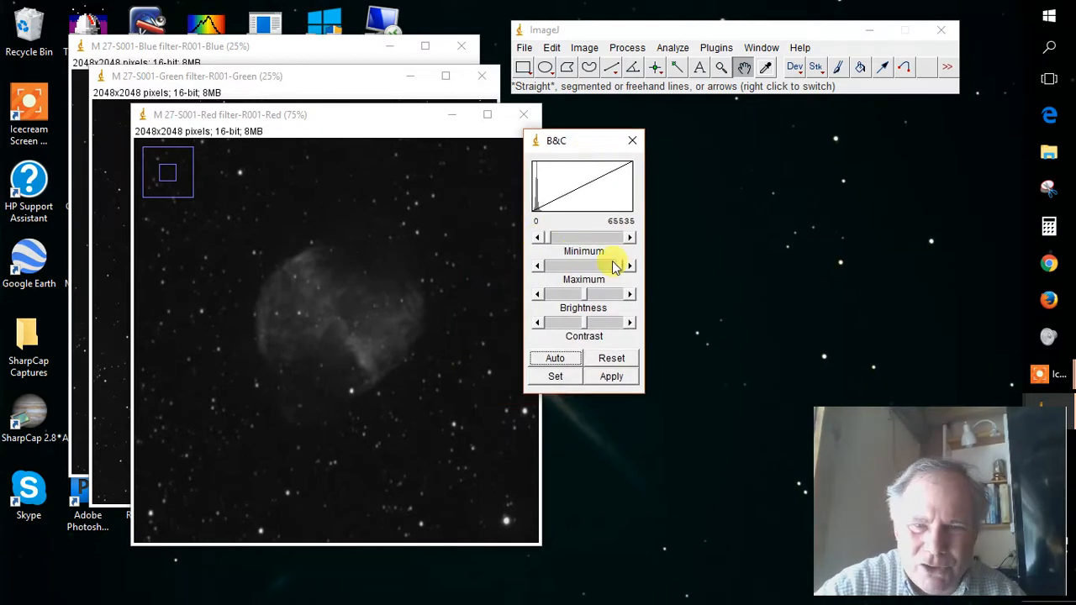
pyautogui.moveTo(621, 267); pyautogui.dragTo(565, 269)
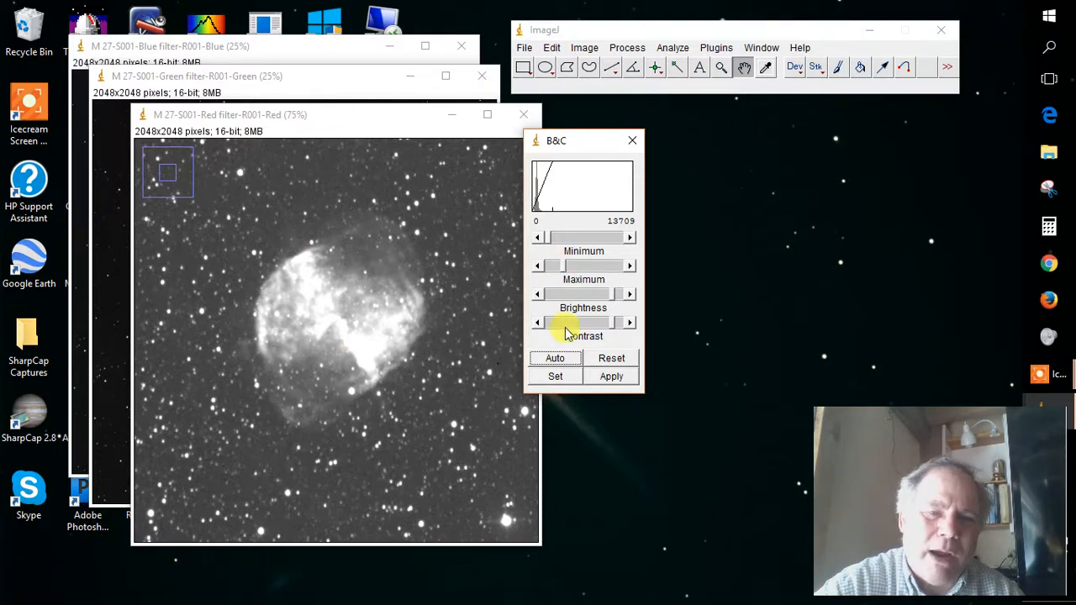
pyautogui.moveTo(567, 269); pyautogui.dragTo(581, 271)
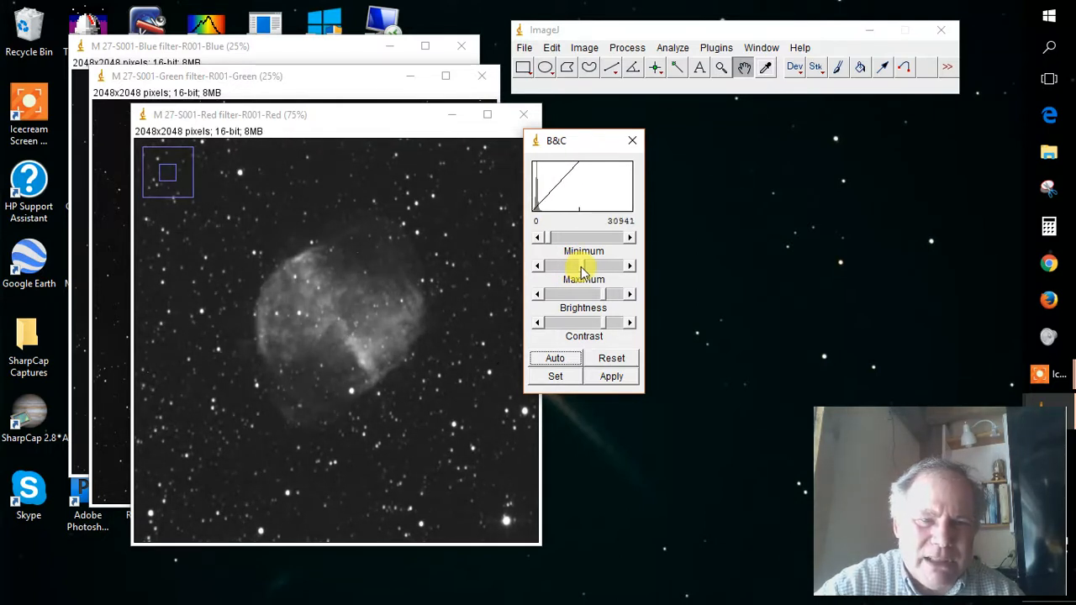
# Step: Raise the red-filter image's display minimum to 2370 and move the image aside to uncover the green-filter image
pyautogui.click(630, 238)
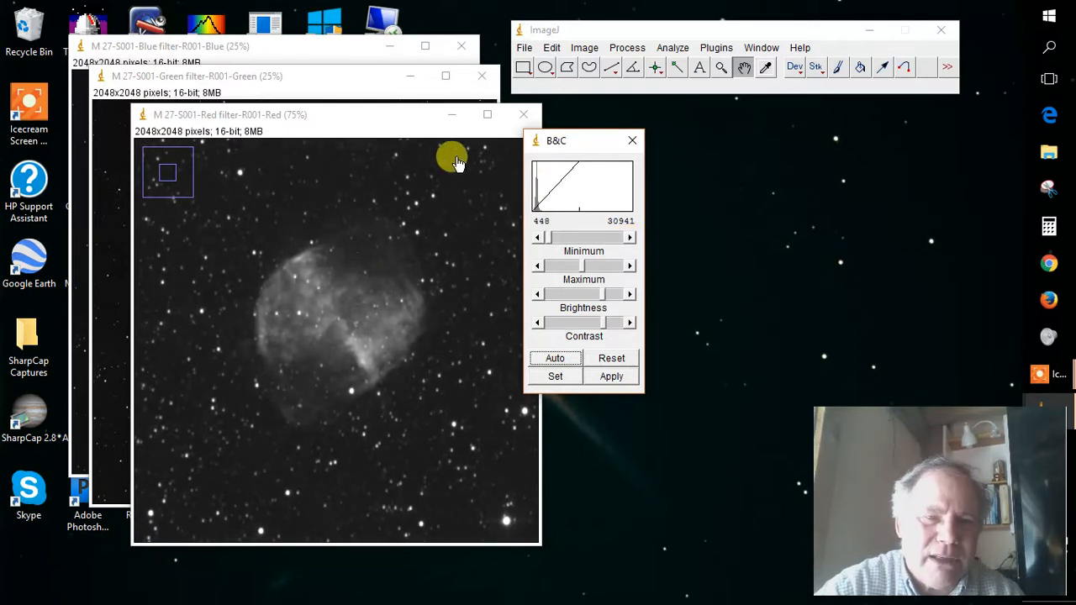
pyautogui.click(631, 238)
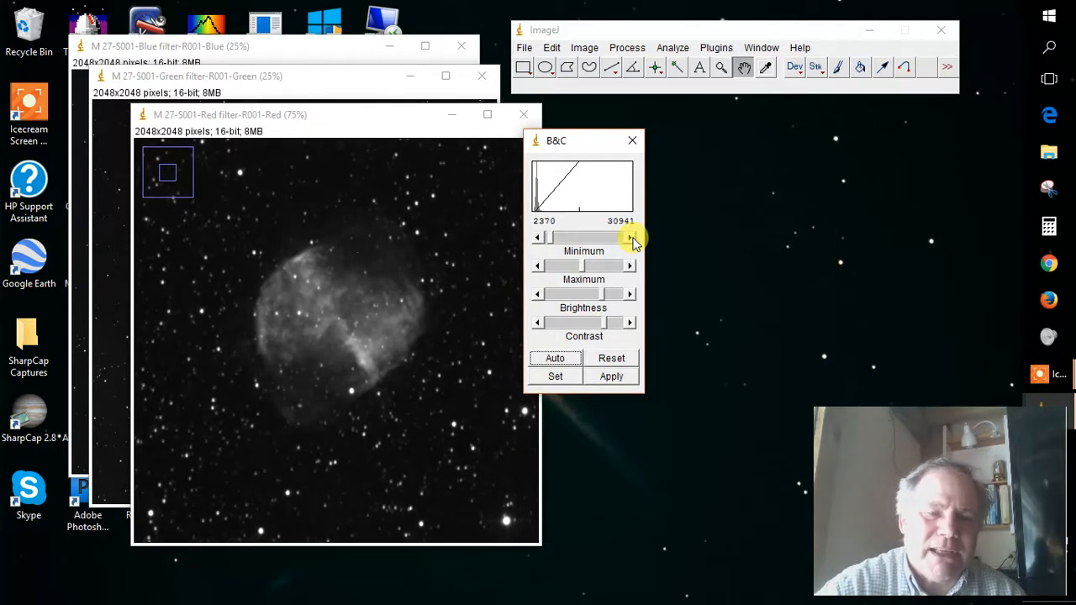
pyautogui.moveTo(337, 116); pyautogui.dragTo(829, 148)
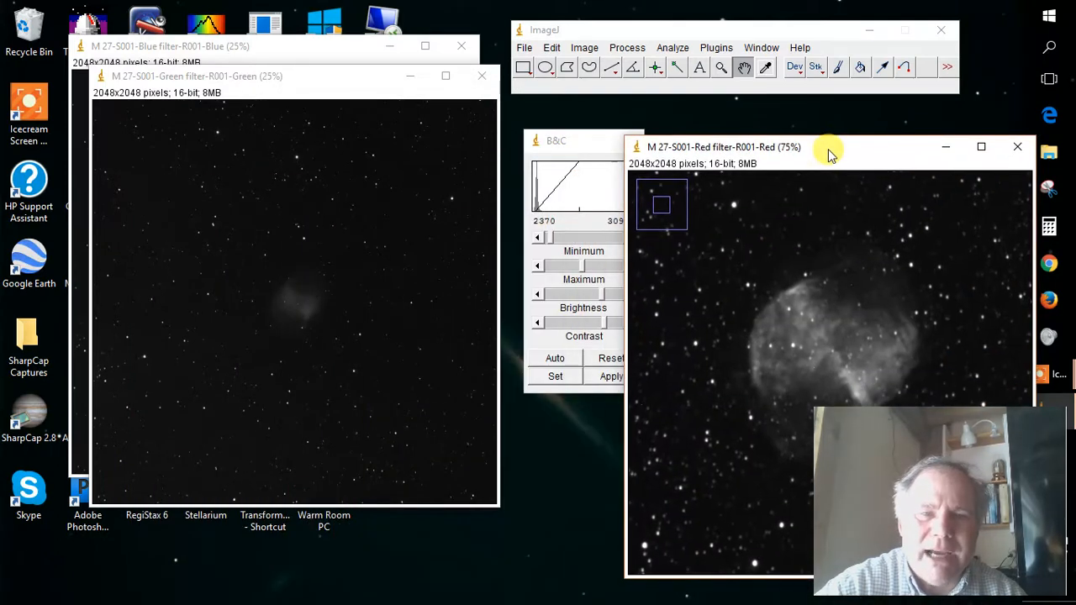
# Step: Place the brightness and contrast controls beside the green-filter image and lower its display maximum to 33824
pyautogui.click(301, 87)
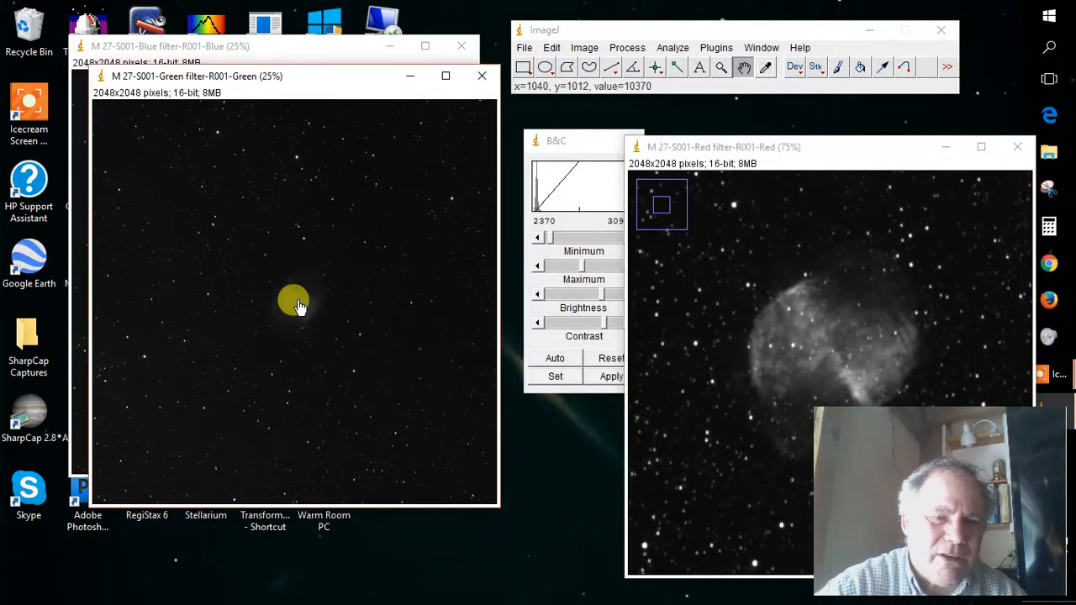
pyautogui.press('+')
pyautogui.press('+')
pyautogui.press('+')
pyautogui.press('+')
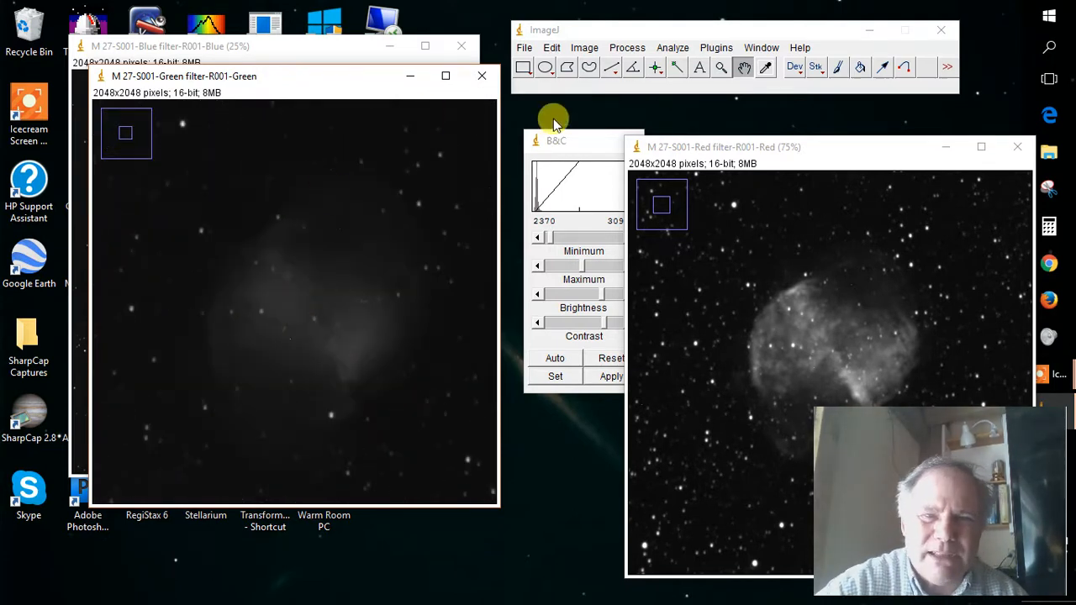
pyautogui.click(577, 141)
pyautogui.moveTo(577, 142); pyautogui.dragTo(496, 92)
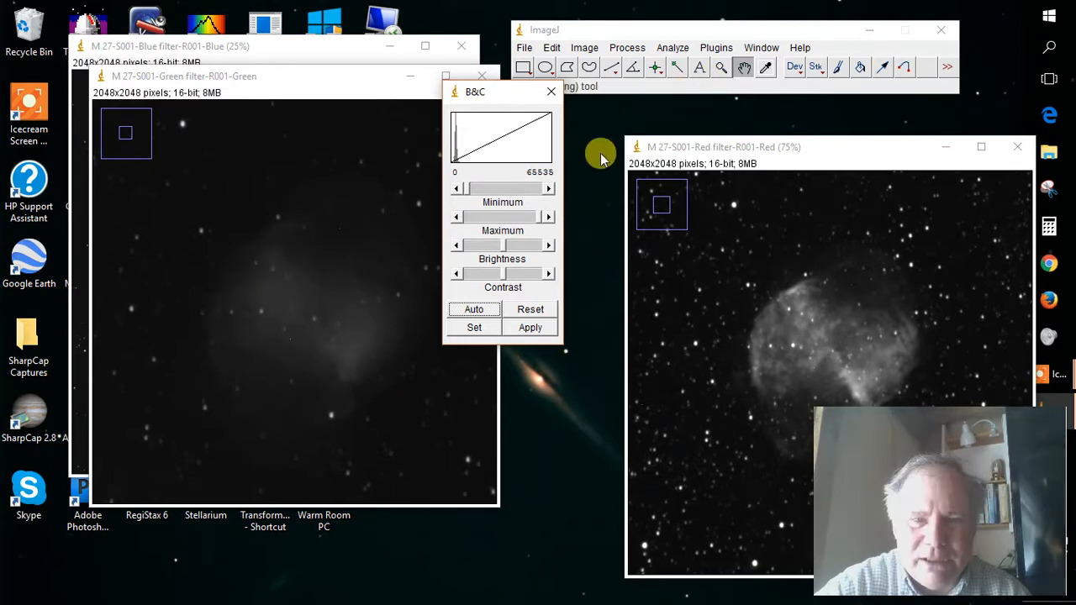
pyautogui.moveTo(541, 218); pyautogui.dragTo(504, 221)
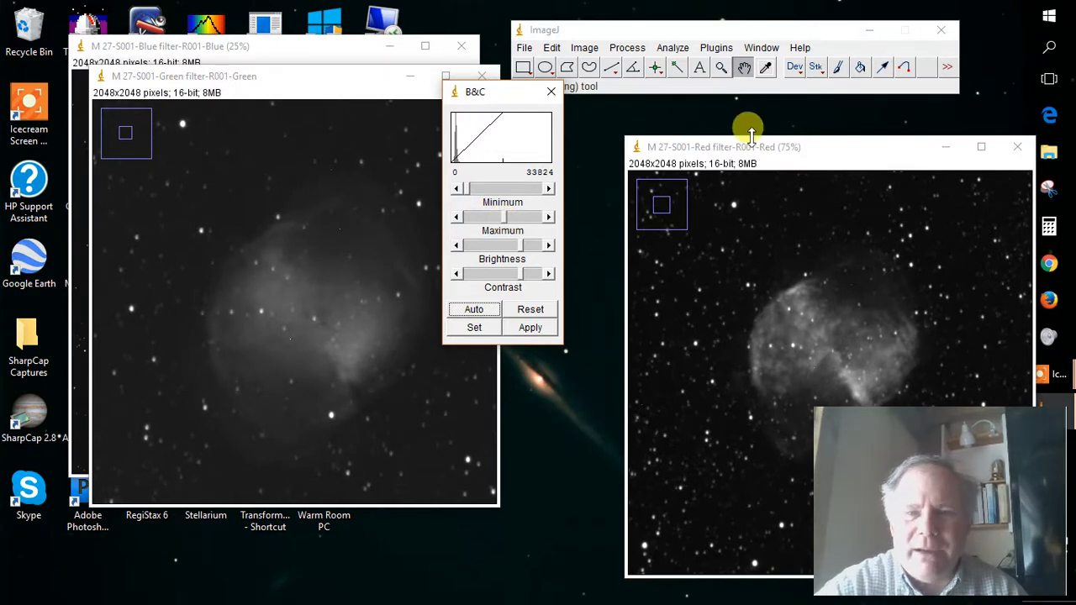
# Step: Check the red image's display range, set the green-filter image to minimum 1537 and maximum 30941, and move it aside
pyautogui.click(812, 150)
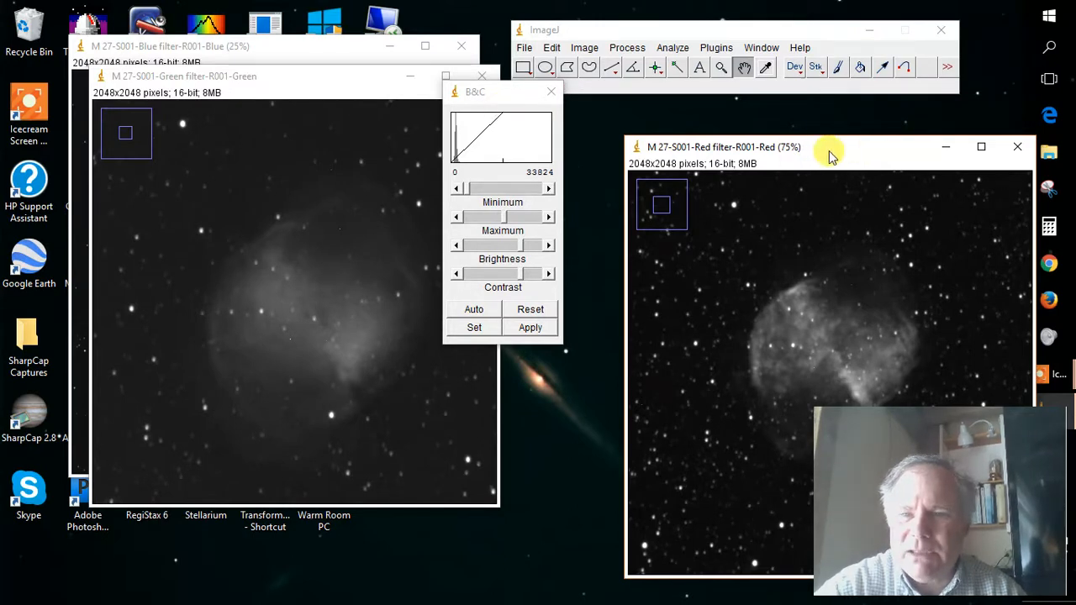
pyautogui.click(508, 97)
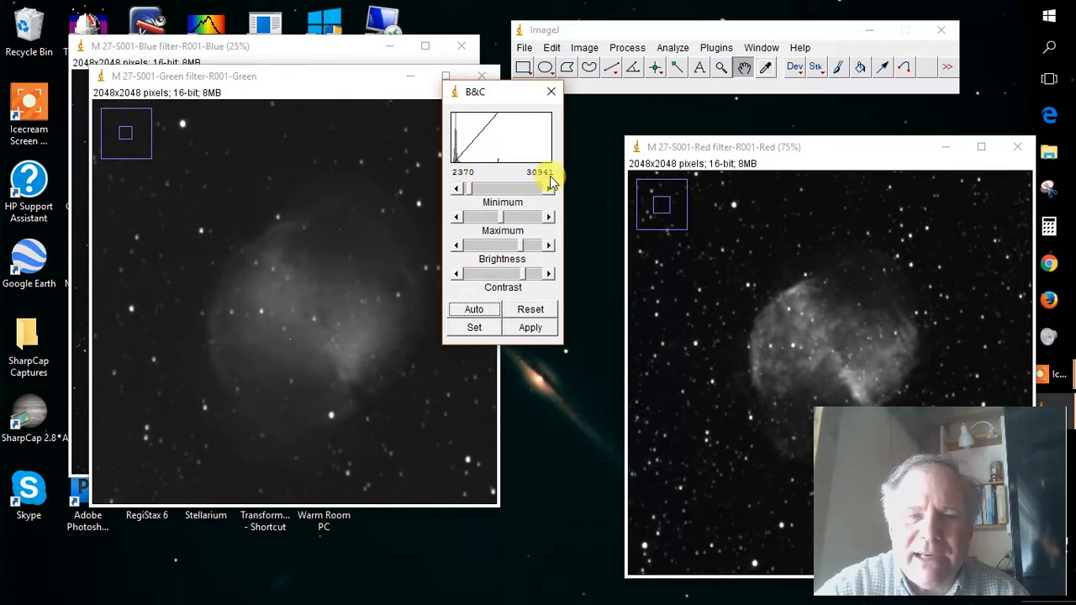
pyautogui.click(308, 81)
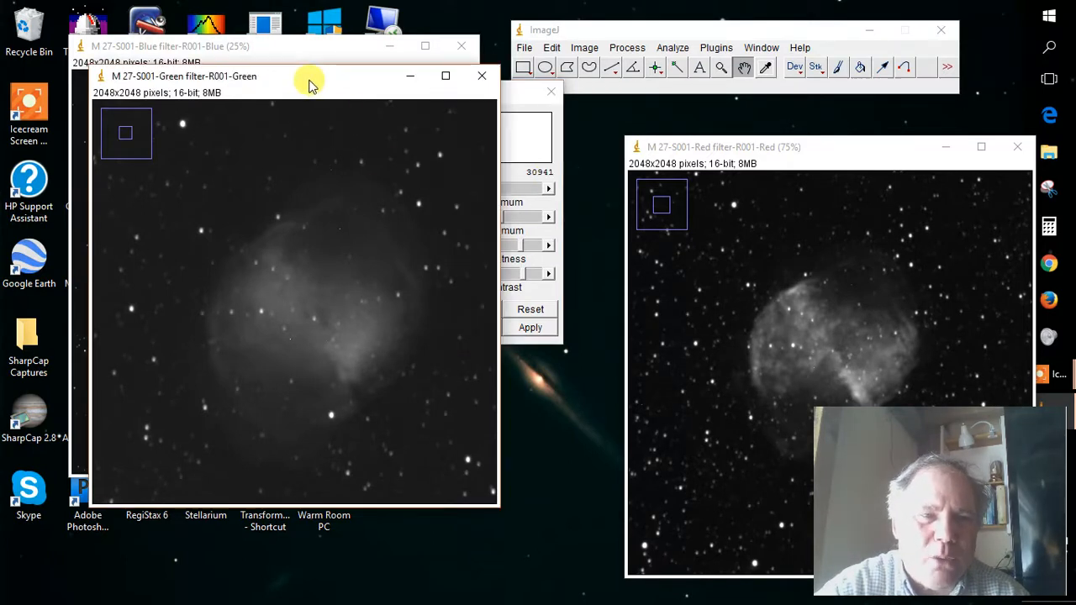
pyautogui.click(515, 93)
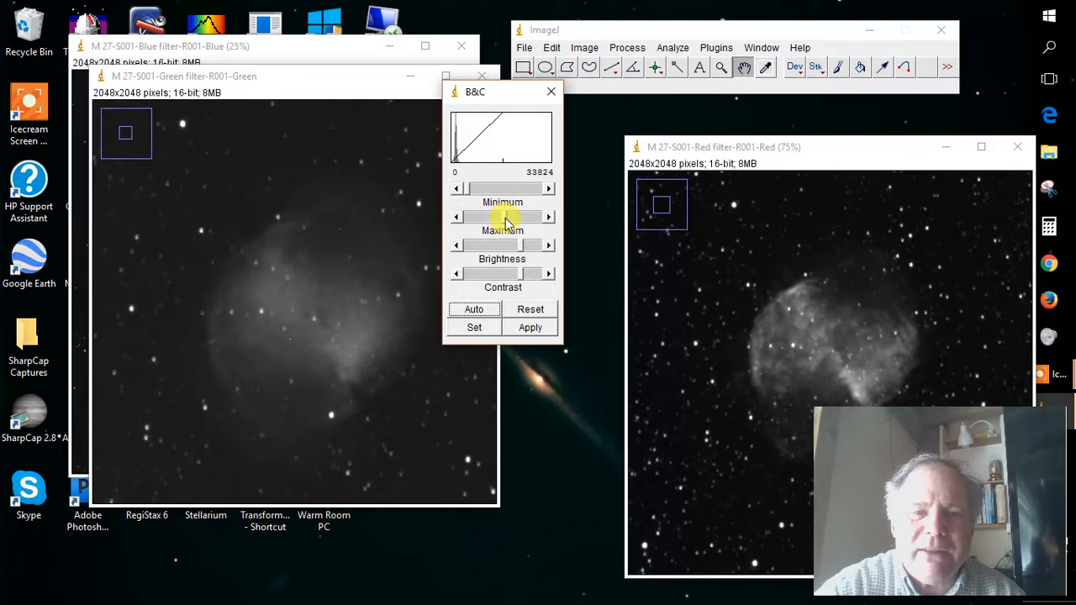
pyautogui.moveTo(505, 221); pyautogui.dragTo(502, 220)
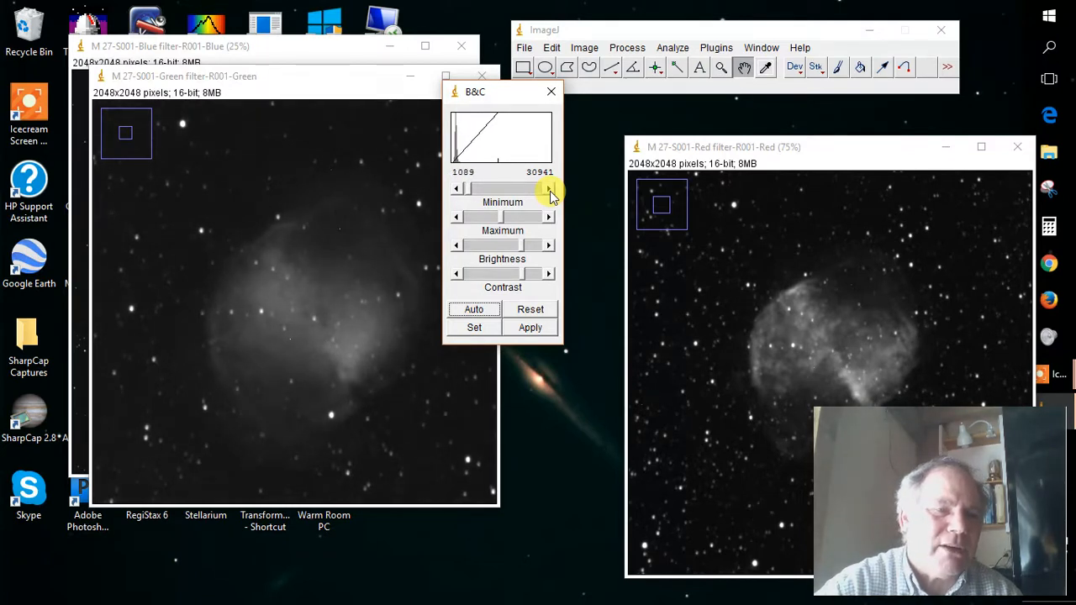
pyautogui.click(242, 84)
pyautogui.moveTo(244, 94); pyautogui.dragTo(750, 202)
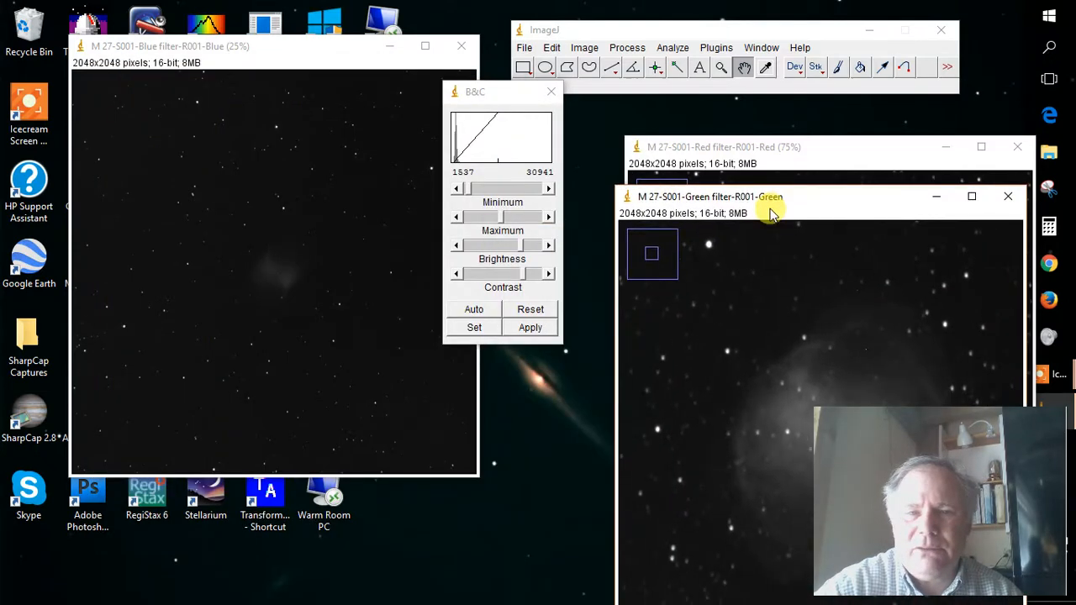
# Step: Lower the blue-filter image's display maximum to 30941, matching the other two filter images
pyautogui.click(234, 65)
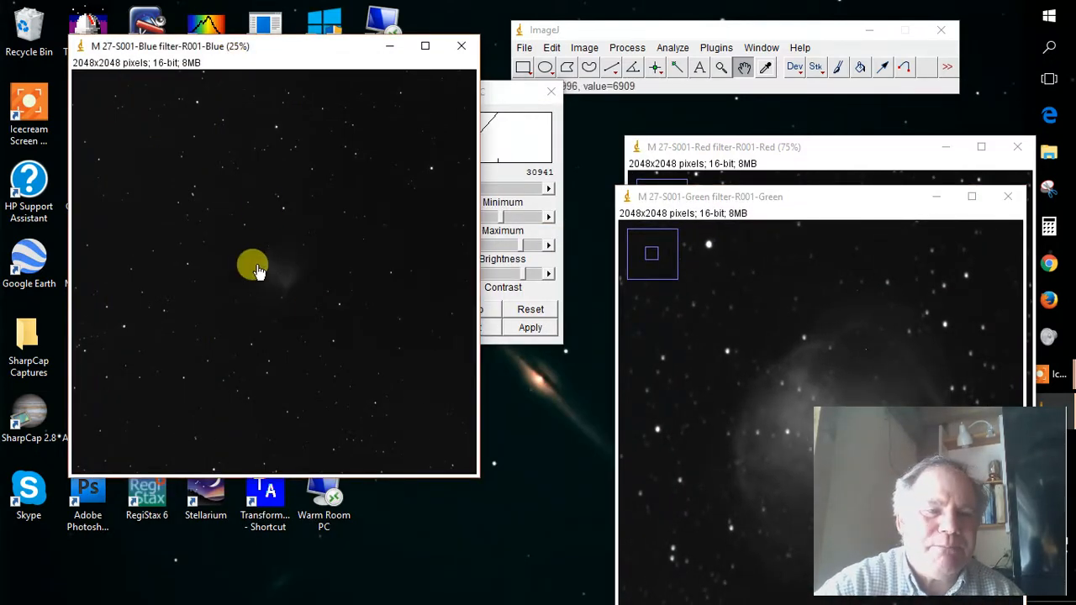
pyautogui.scroll(3, 280, 284)
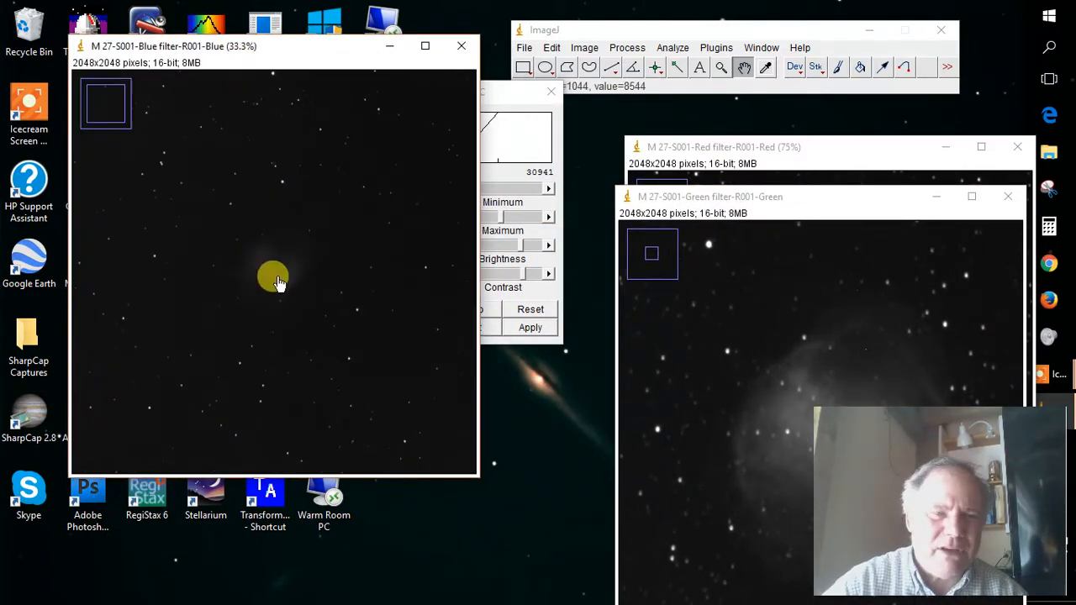
pyautogui.click(493, 94)
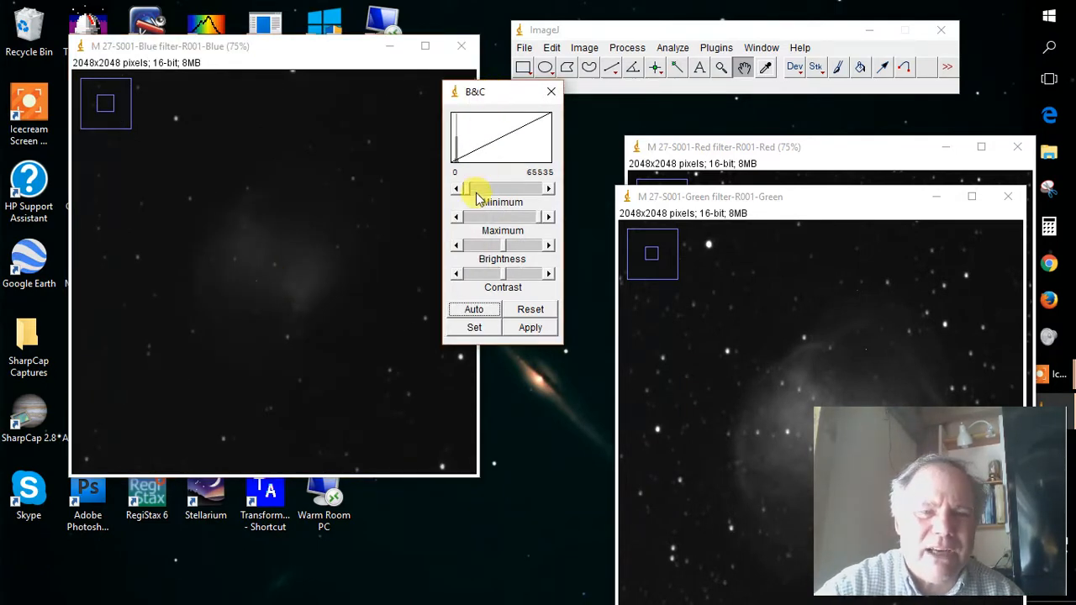
pyautogui.moveTo(540, 220); pyautogui.dragTo(502, 221)
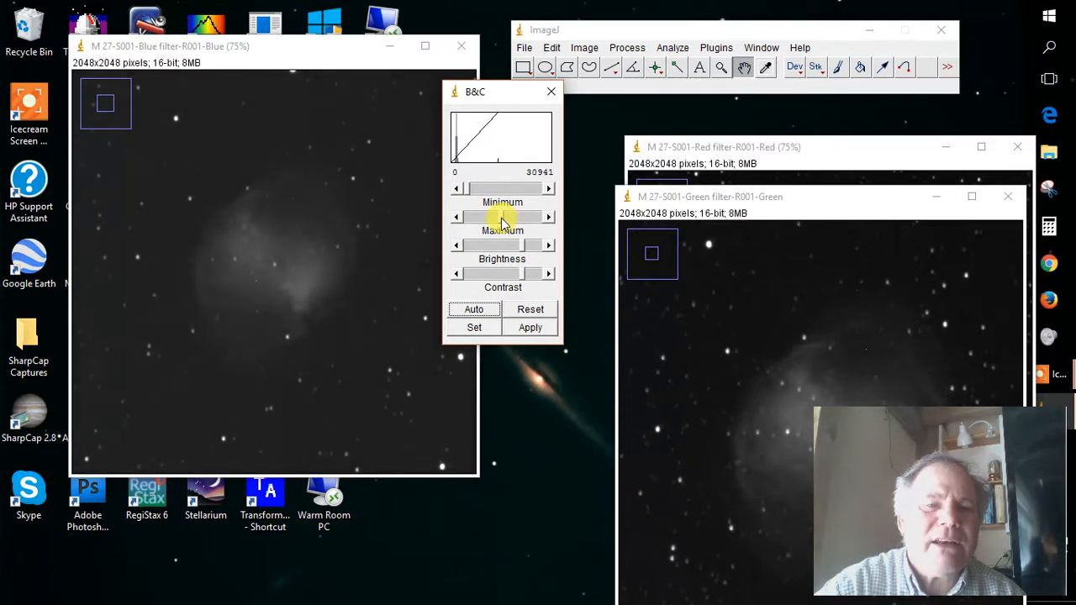
# Step: Raise the blue-filter image's display minimum to 1921 to darken its sky background
pyautogui.click(548, 190)
pyautogui.click(548, 191)
pyautogui.click(549, 190)
pyautogui.click(549, 190)
pyautogui.click(548, 190)
pyautogui.click(548, 190)
pyautogui.click(548, 190)
pyautogui.click(549, 190)
pyautogui.click(548, 190)
pyautogui.click(548, 190)
pyautogui.click(548, 190)
pyautogui.click(548, 190)
pyautogui.click(548, 190)
pyautogui.click(549, 190)
pyautogui.click(548, 190)
pyautogui.click(549, 190)
pyautogui.click(548, 190)
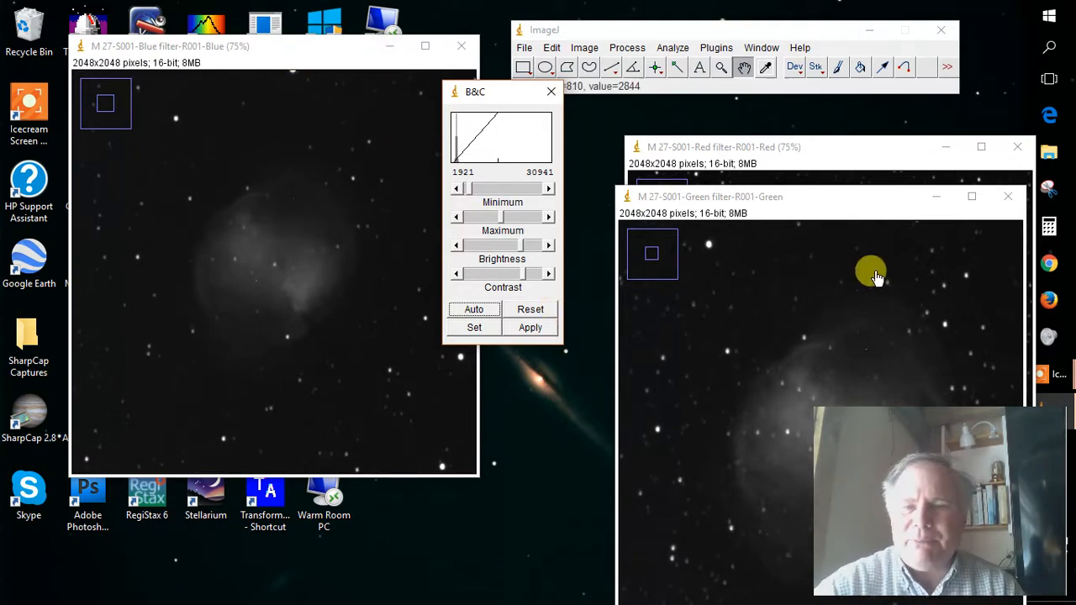
# Step: Close the brightness and contrast controls and merge the red, green and blue filter images into a composite as channels C1, C2 and C3
pyautogui.click(551, 90)
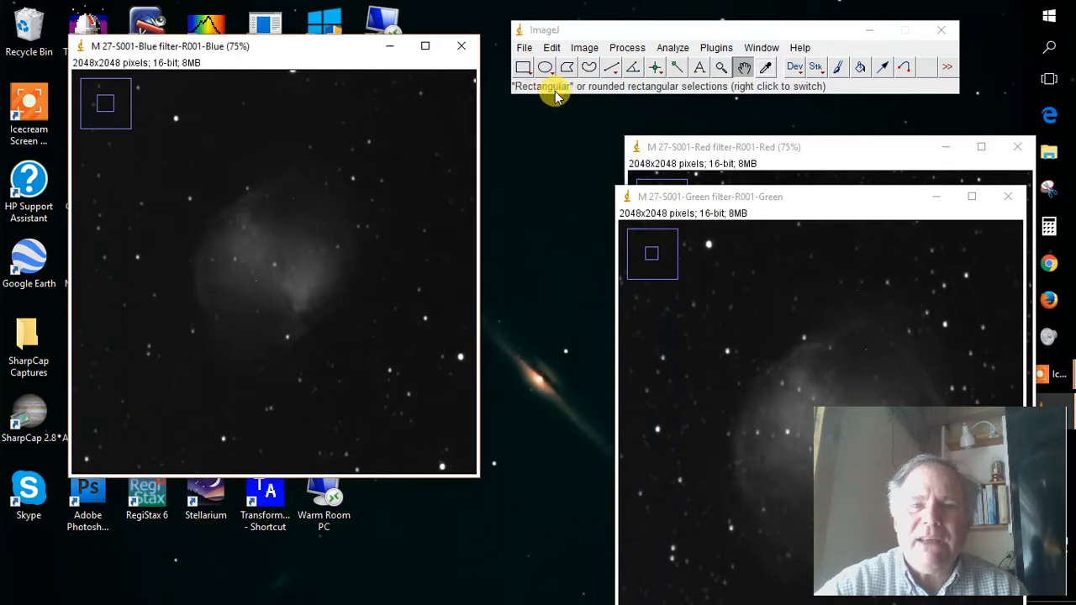
pyautogui.click(586, 48)
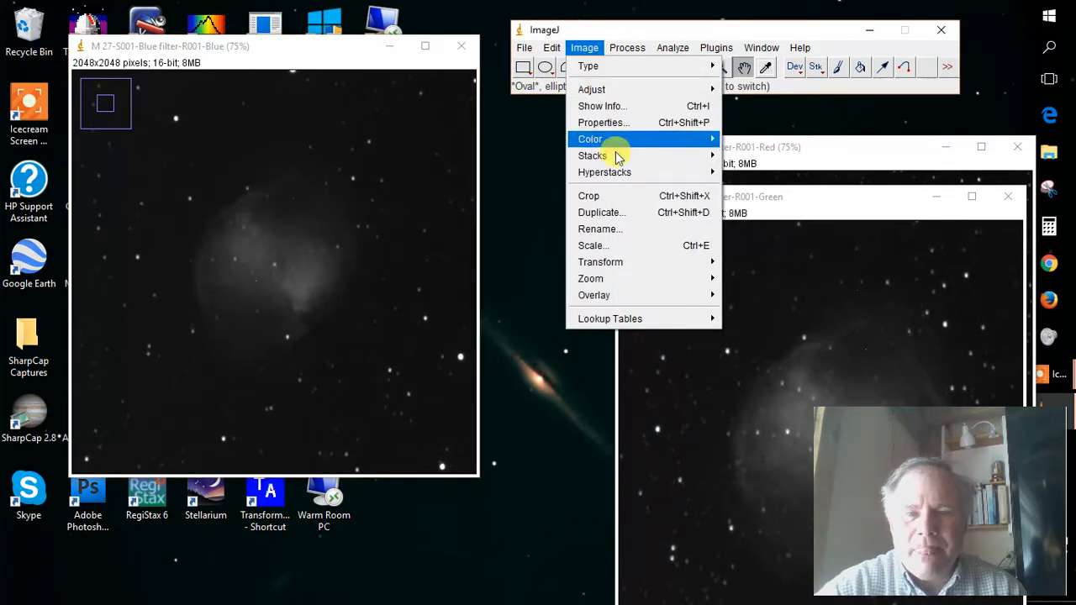
pyautogui.moveTo(609, 145)
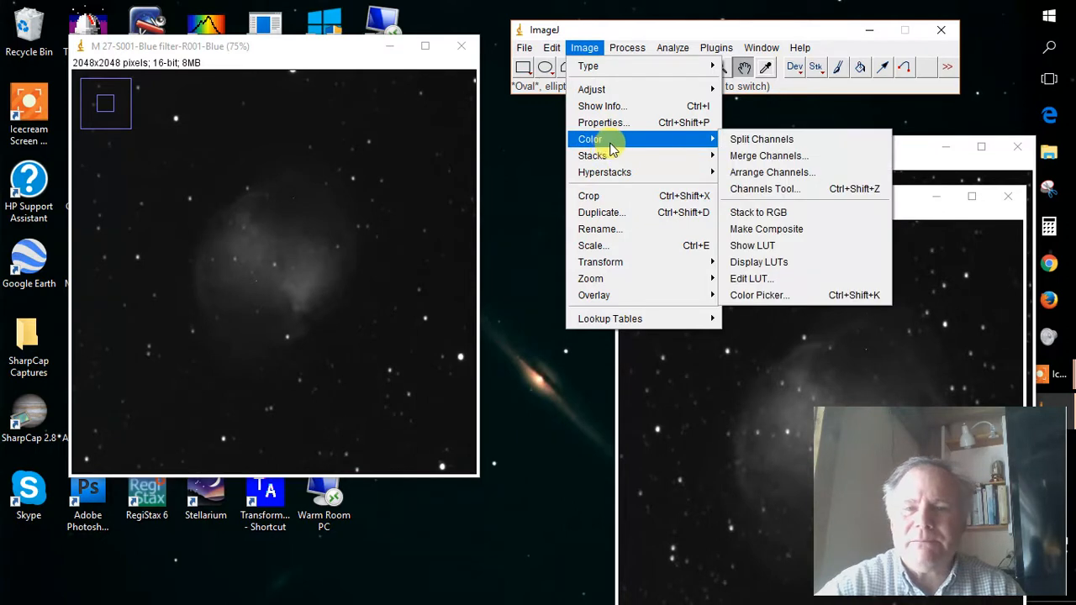
pyautogui.click(755, 159)
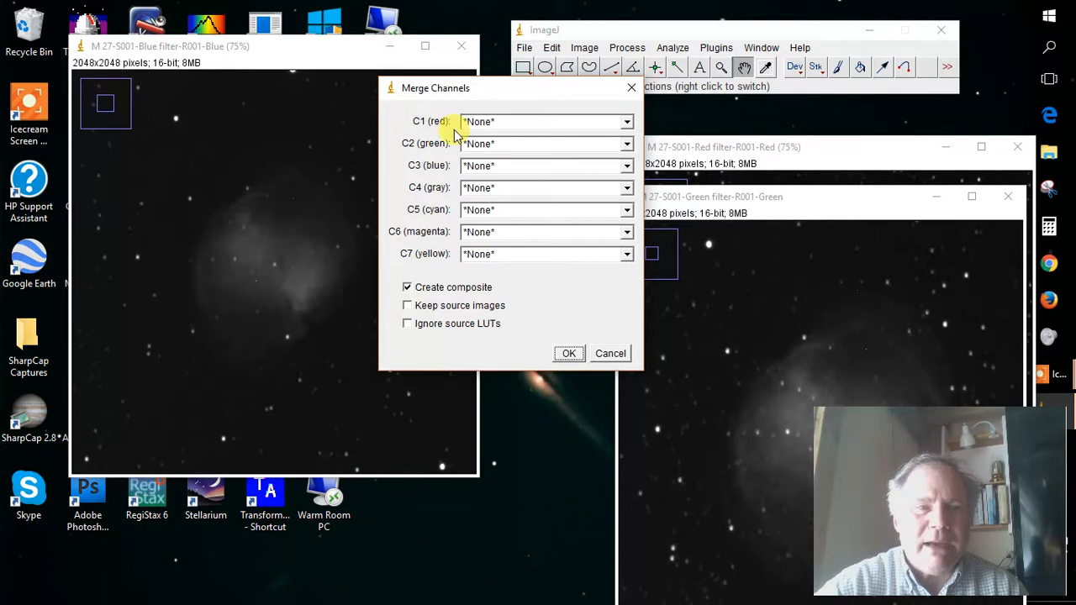
pyautogui.click(629, 124)
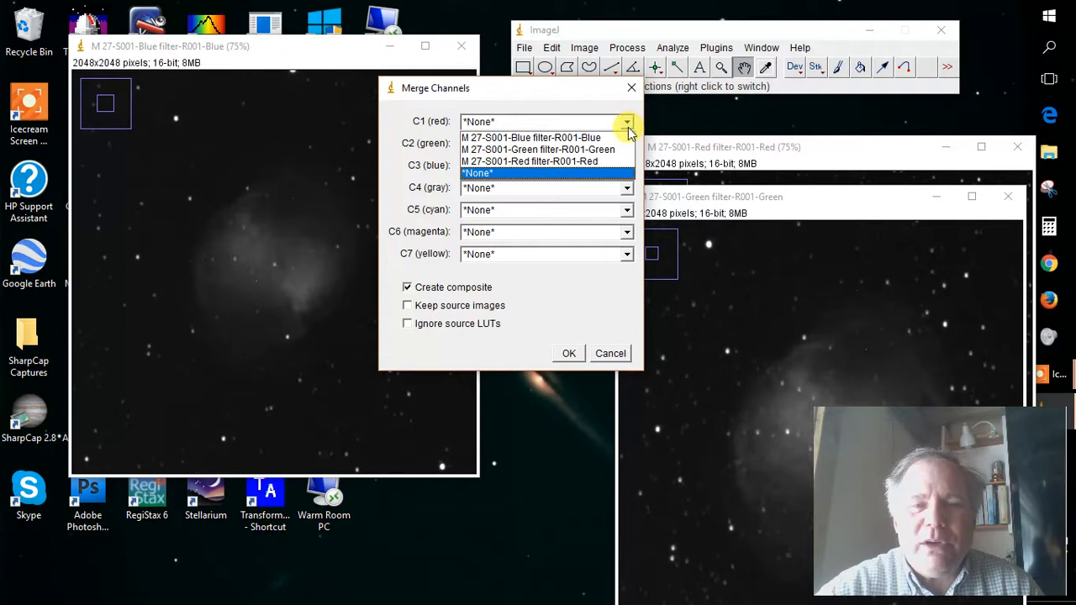
pyautogui.click(599, 164)
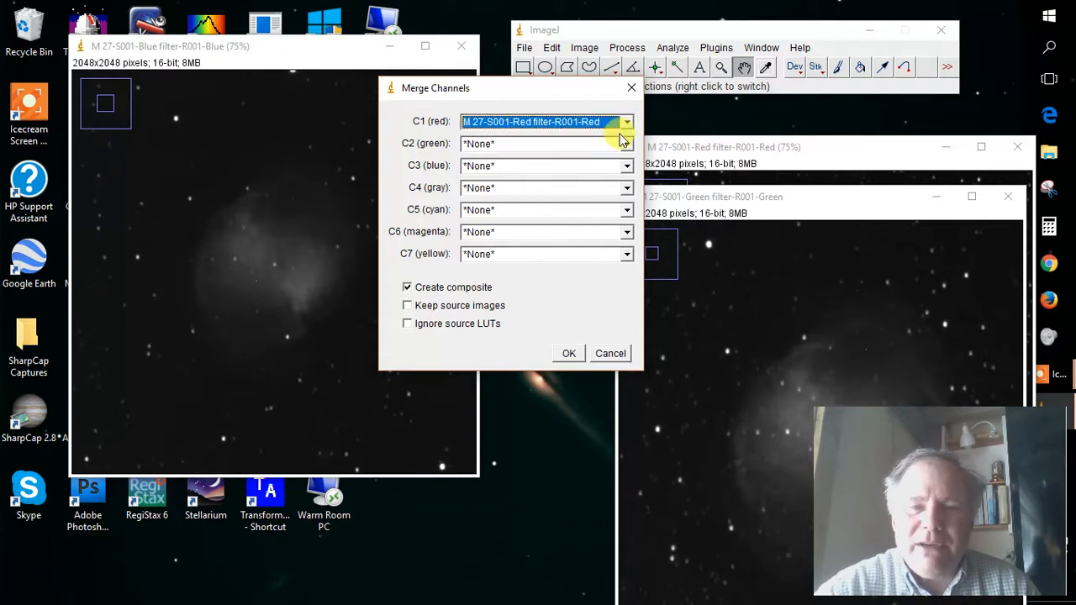
pyautogui.click(627, 143)
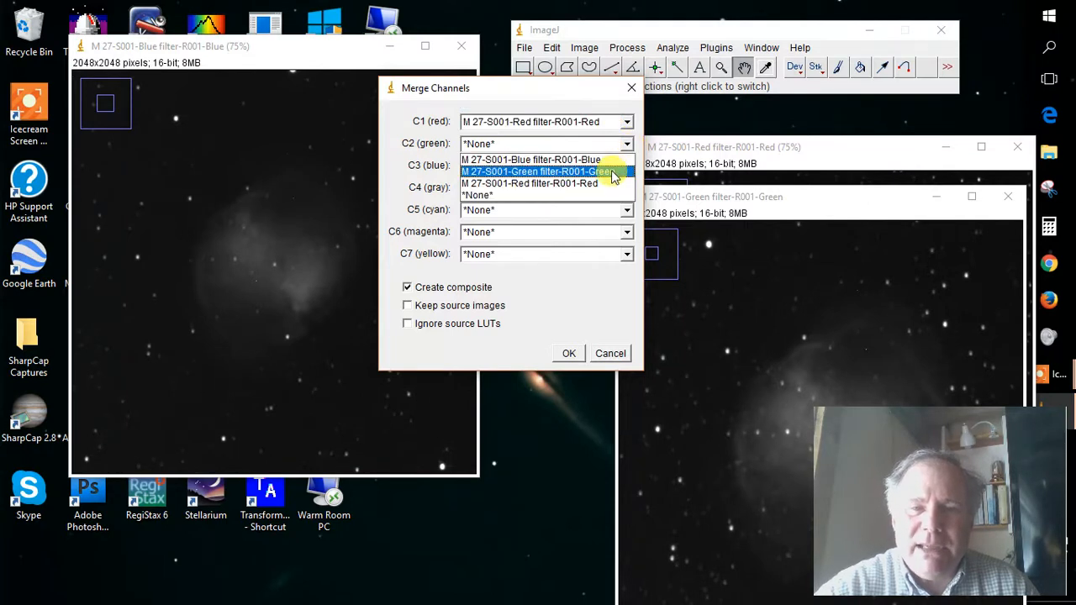
pyautogui.click(612, 173)
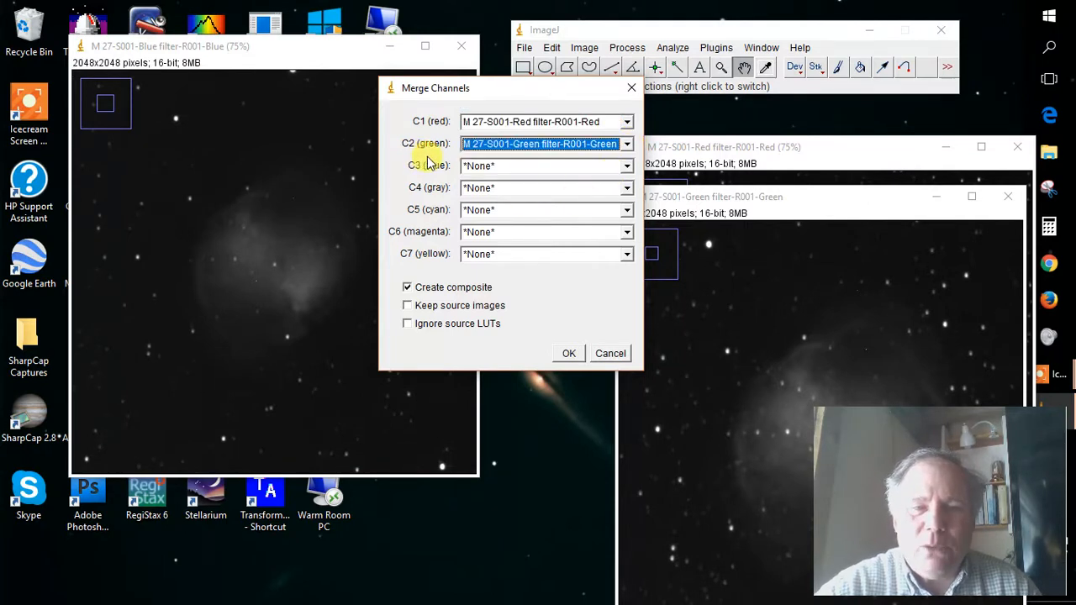
pyautogui.click(627, 168)
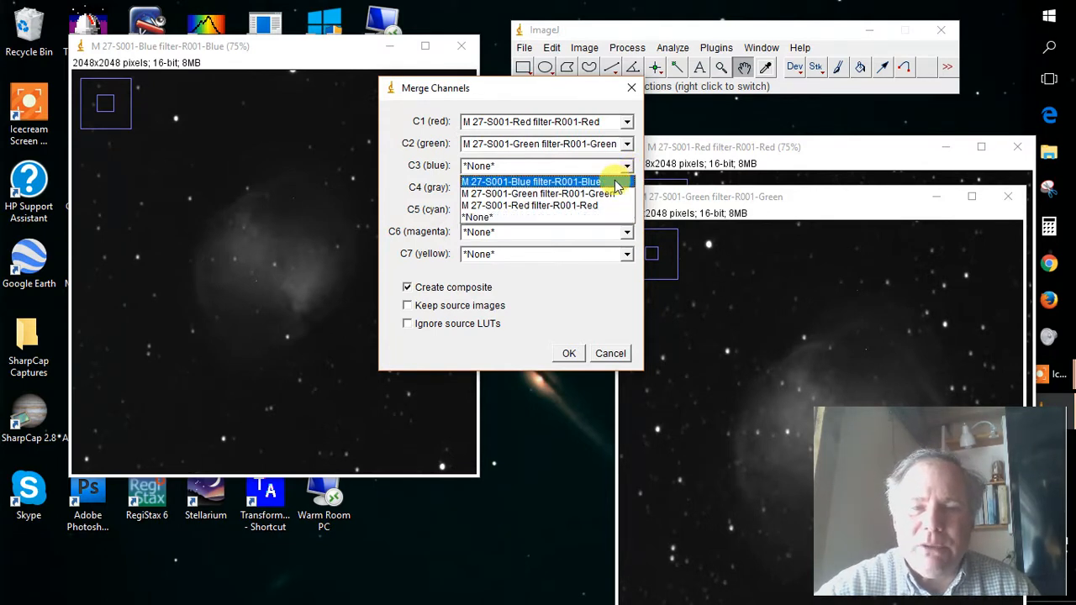
pyautogui.click(617, 184)
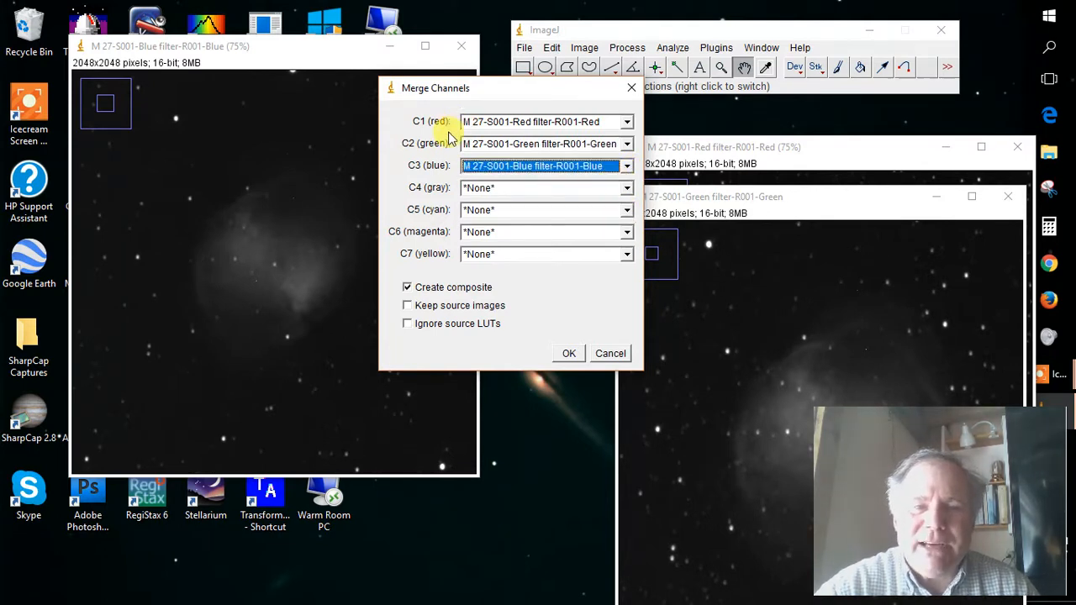
pyautogui.click(571, 354)
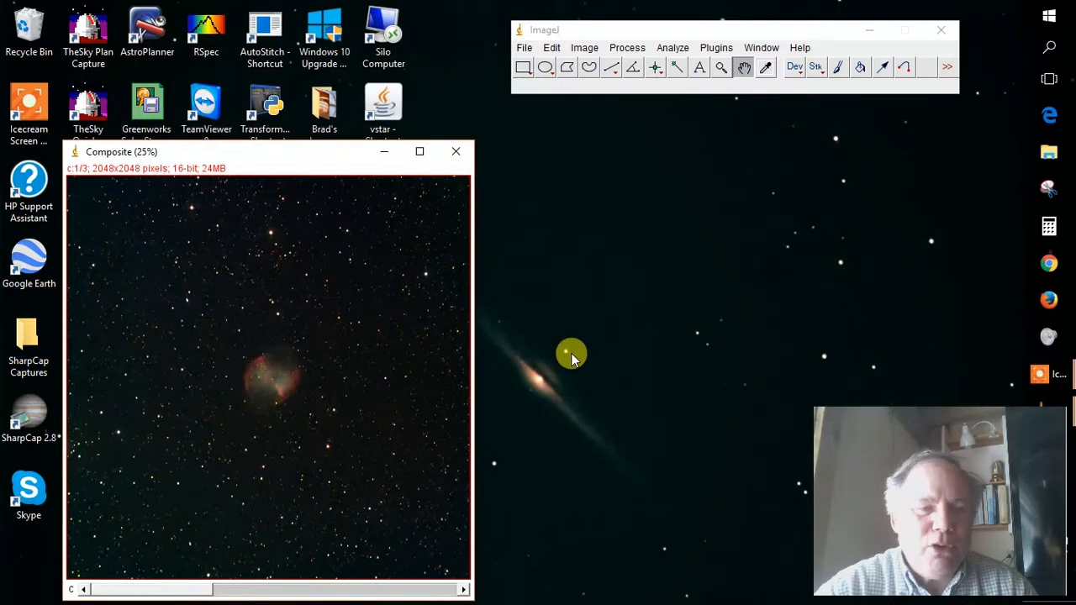
# Step: Reposition the composite image window and inspect the nebula's merged colours at 75% magnification
pyautogui.moveTo(266, 152); pyautogui.dragTo(287, 43)
pyautogui.click(228, 284)
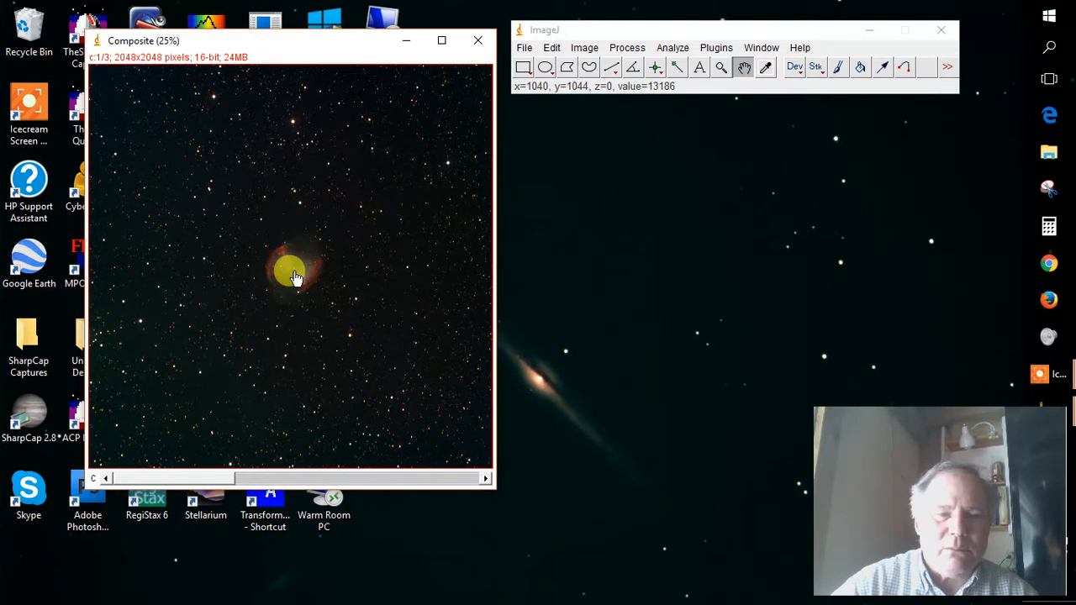
pyautogui.press('+')
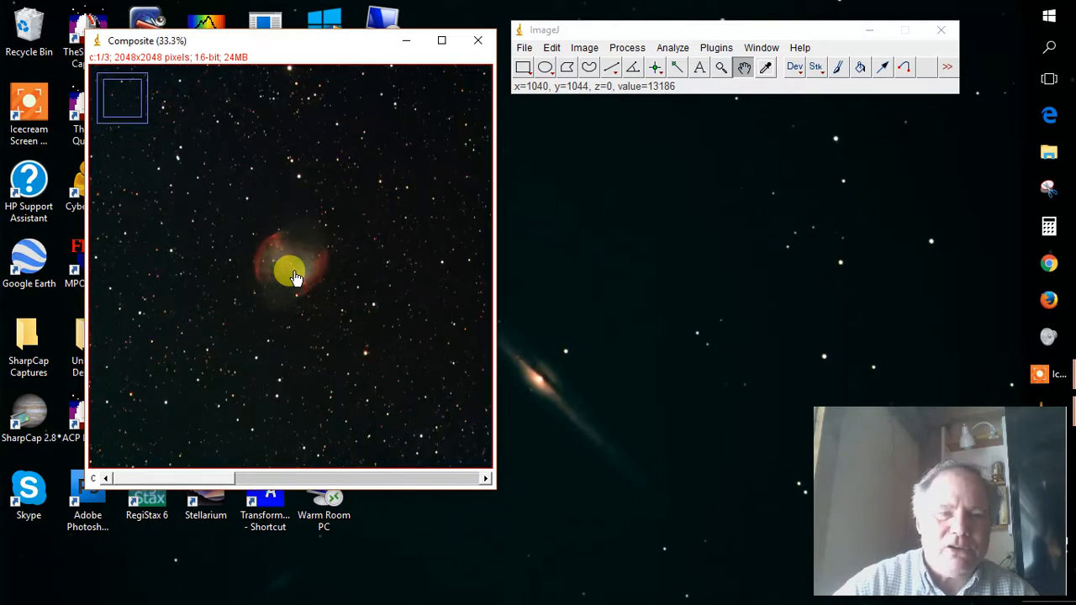
pyautogui.press('+')
pyautogui.press('+')
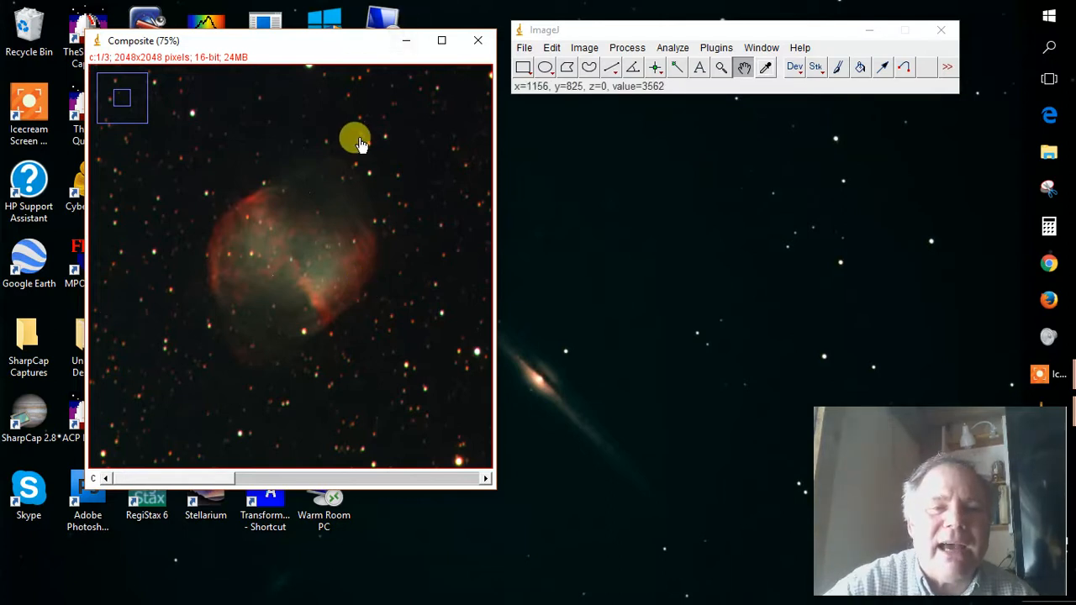
# Step: Examine the colour alignment of the bright star near x=1513, y=444 in the composite at 800% magnification
pyautogui.click(742, 71)
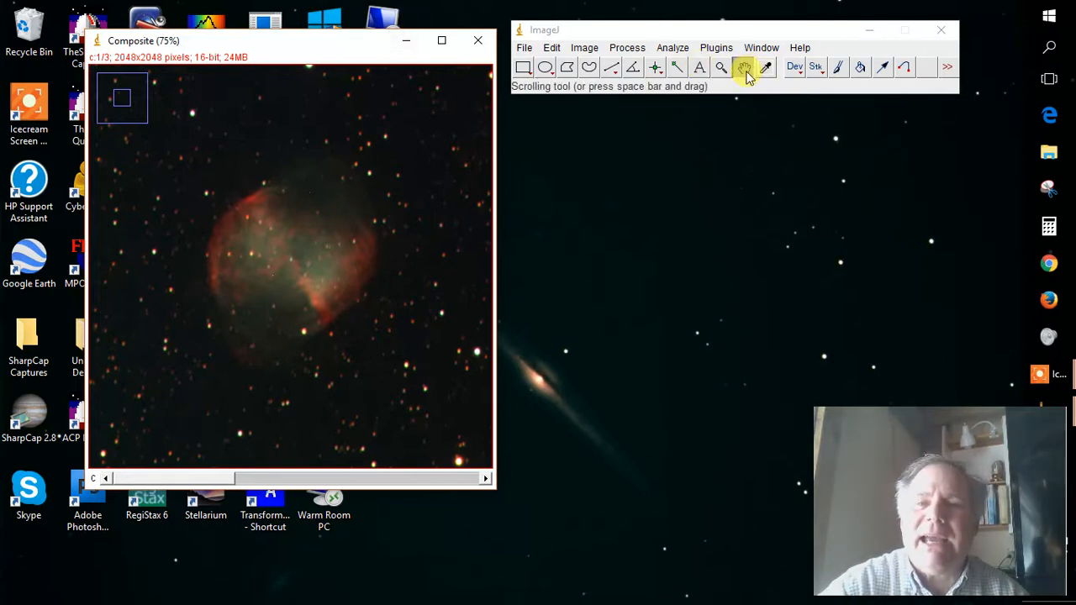
pyautogui.moveTo(420, 94); pyautogui.dragTo(239, 378)
pyautogui.moveTo(314, 202); pyautogui.dragTo(278, 273)
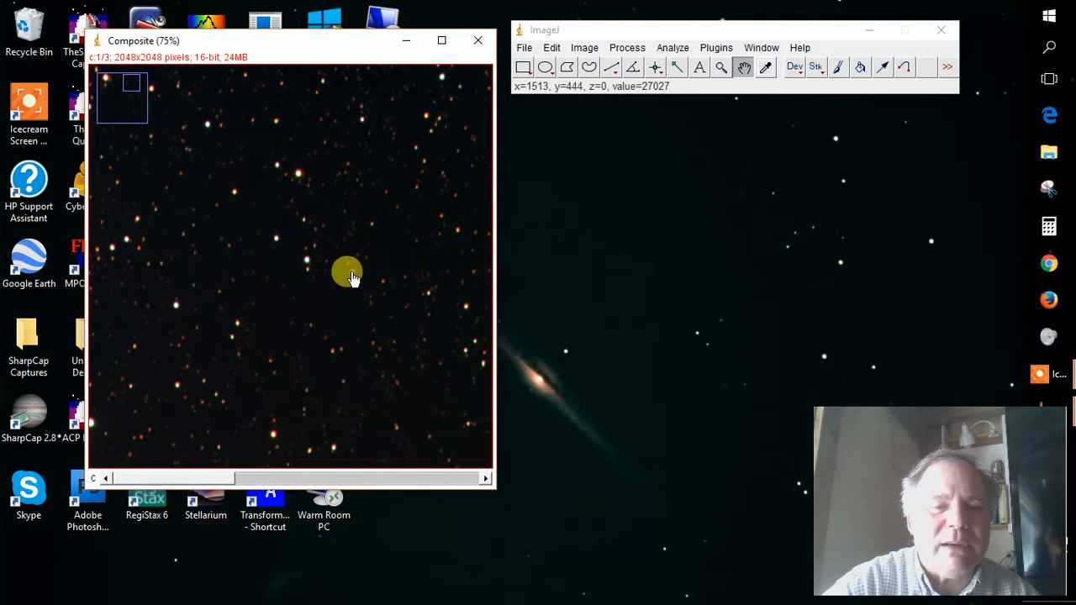
pyautogui.scroll(4, 352, 278)
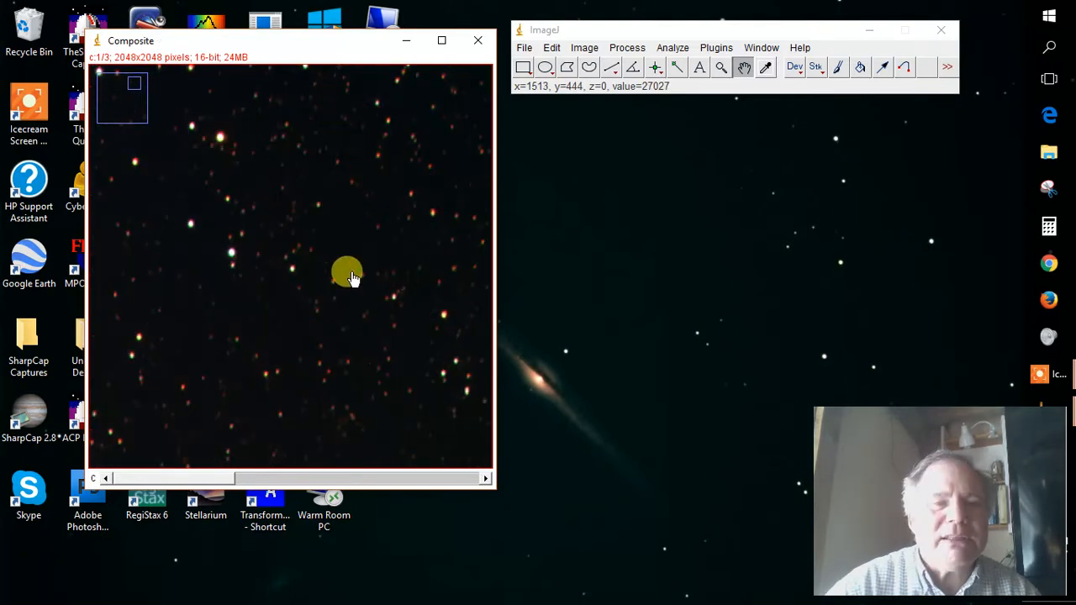
pyautogui.scroll(1, 351, 278)
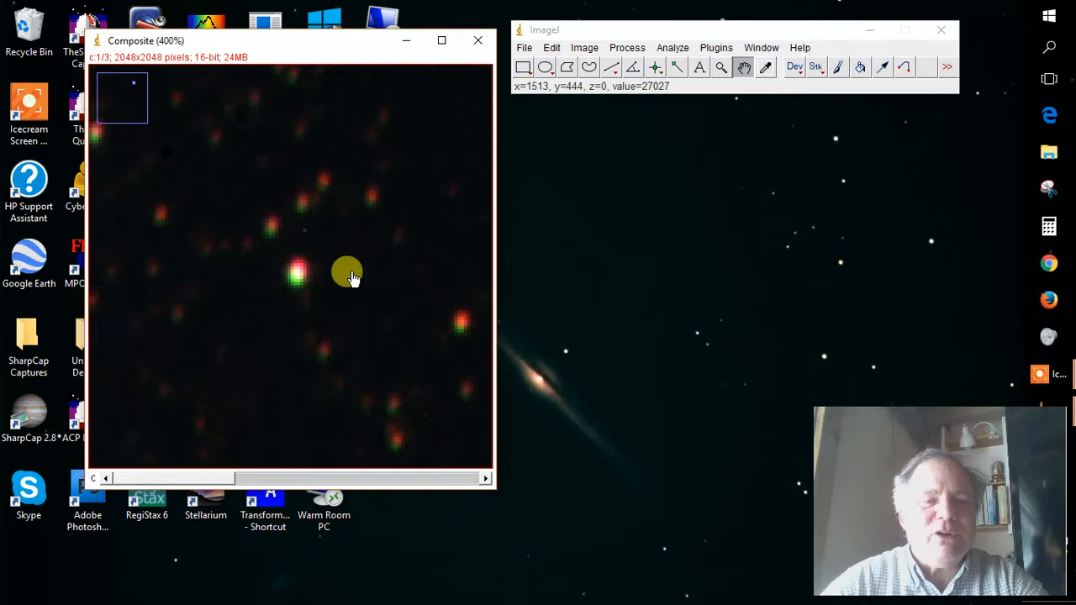
pyautogui.scroll(2, 352, 277)
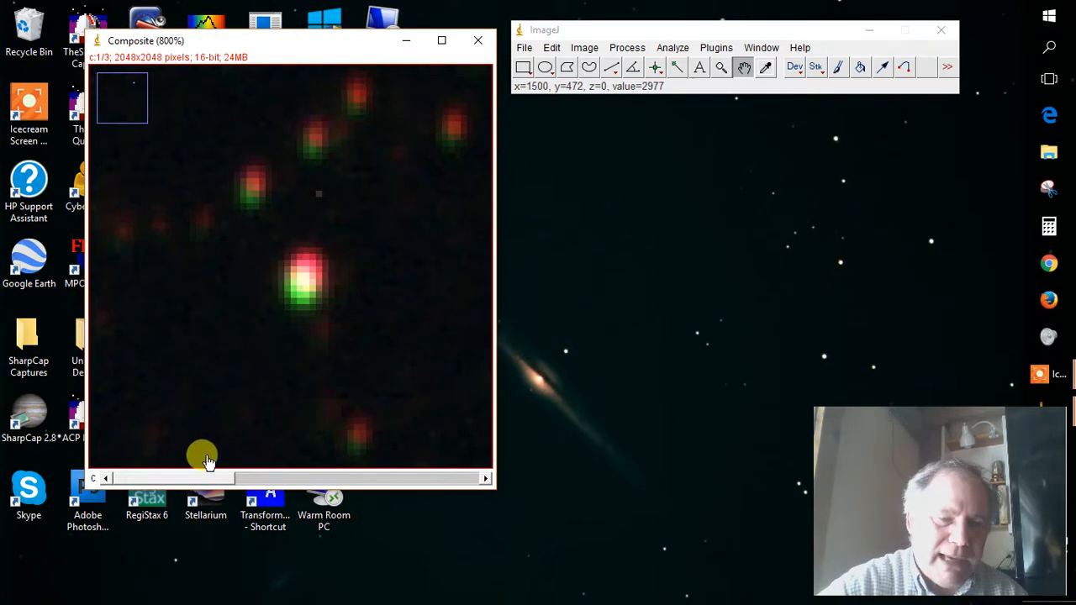
# Step: Step through the composite's green, blue and red channels while examining the star, ending with the red channel active
pyautogui.click(291, 476)
pyautogui.click(401, 477)
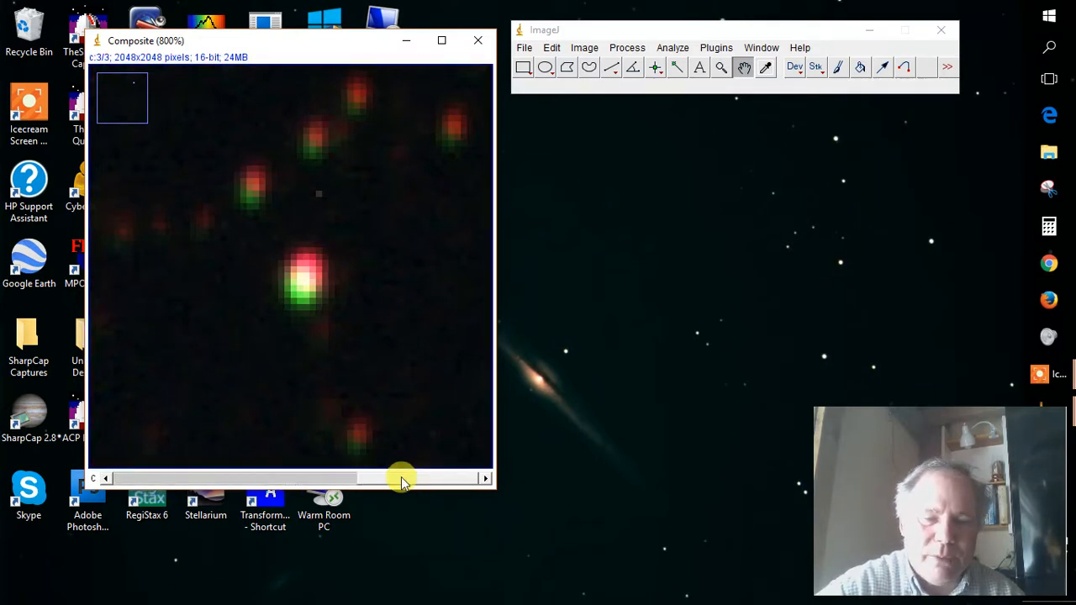
pyautogui.click(305, 481)
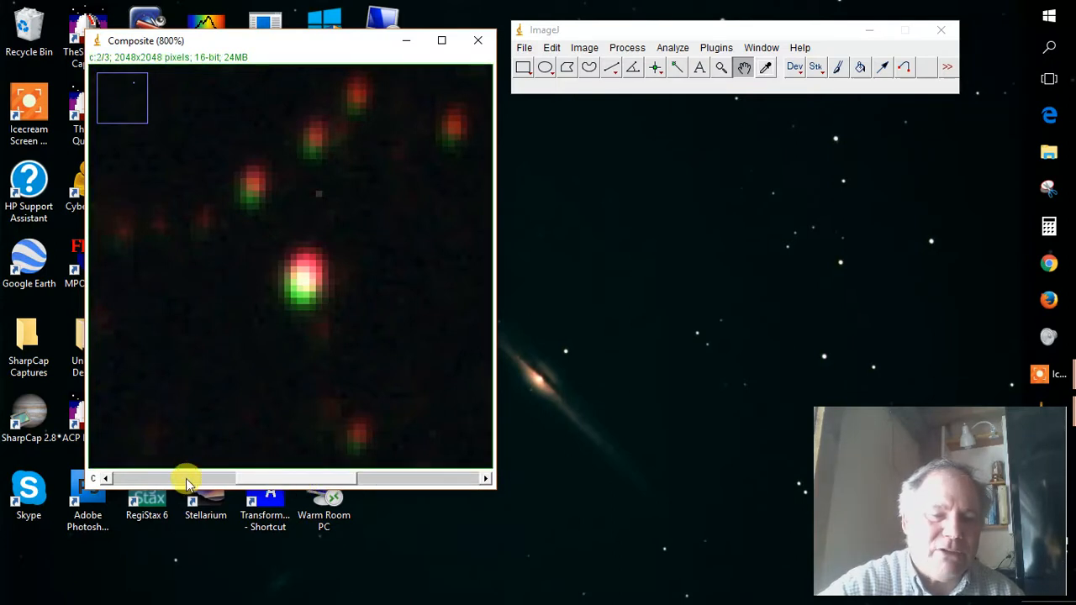
pyautogui.click(188, 481)
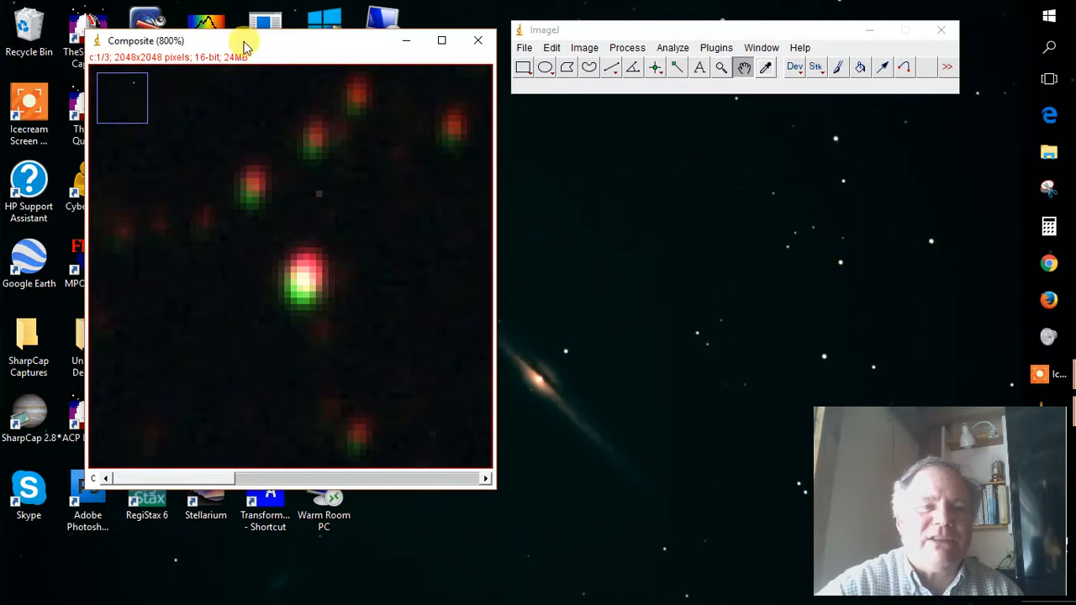
pyautogui.click(305, 481)
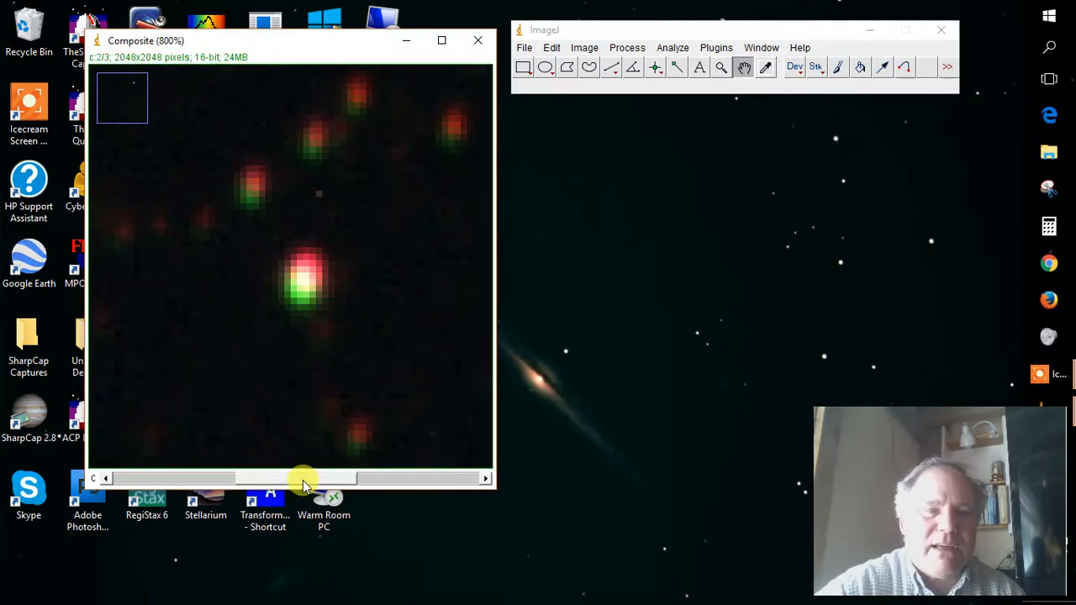
pyautogui.click(399, 479)
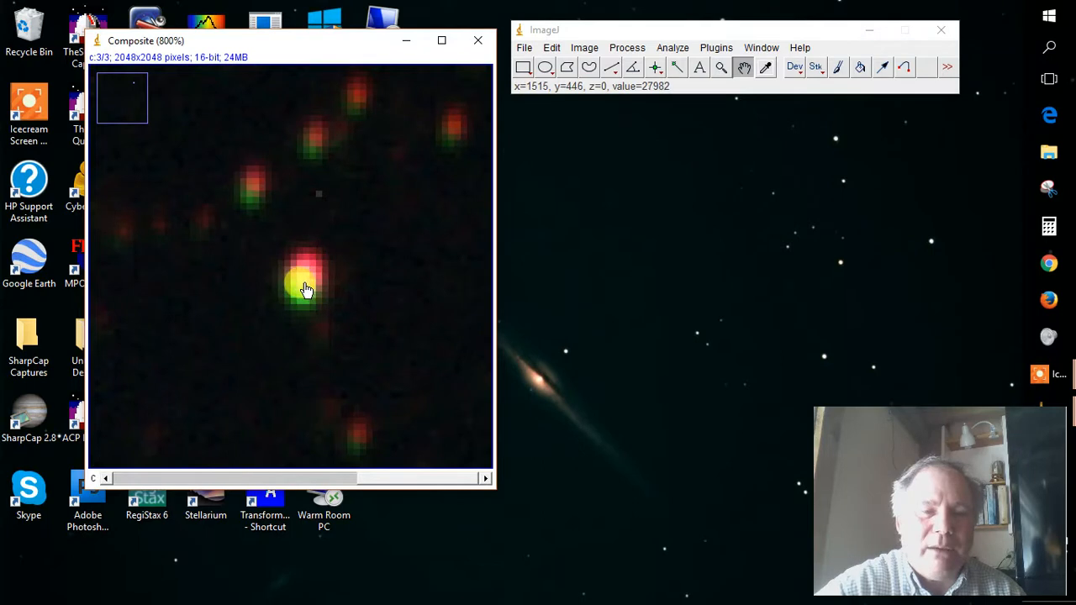
pyautogui.click(187, 477)
pyautogui.click(174, 481)
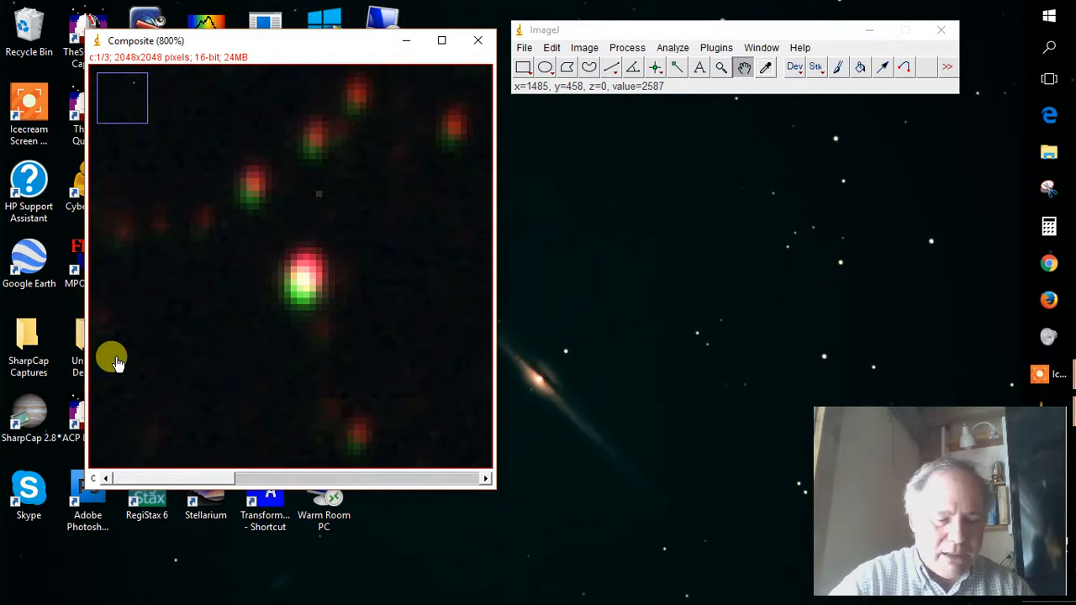
# Step: Cut the entire red channel, paste it back as a movable layer, and shift it to x=6, y=1
pyautogui.hotkey('ctrl', 'x')
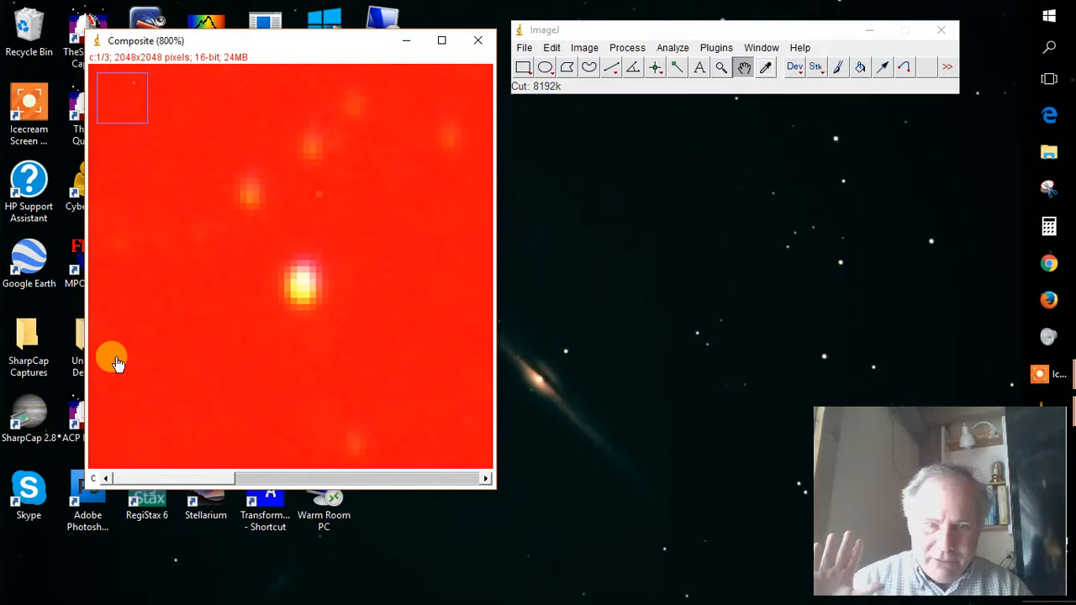
pyautogui.hotkey('ctrl', 'v')
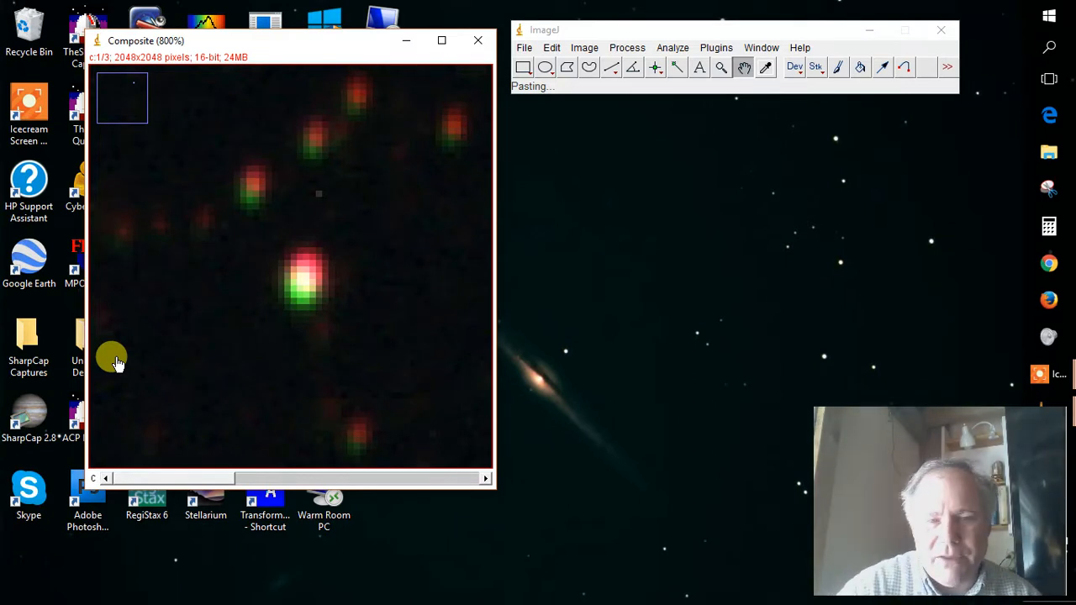
pyautogui.press('Right')
pyautogui.press('Right')
pyautogui.press('Right')
pyautogui.press('Right')
pyautogui.press('Right')
pyautogui.press('Right')
pyautogui.press('Right')
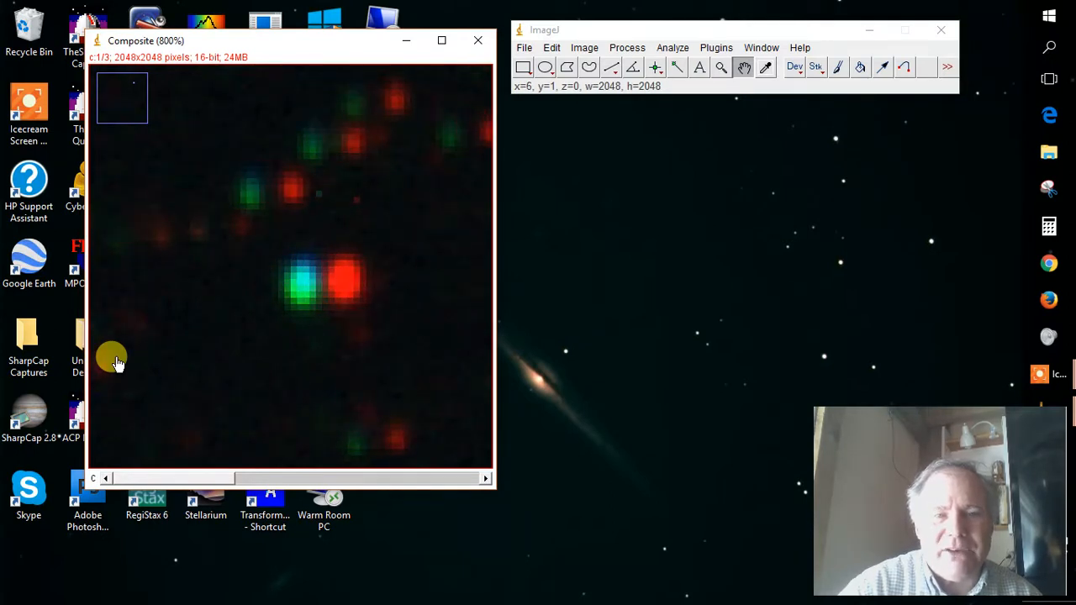
# Step: Shift the pasted red layer to x=-1, y=2 to align its stars with the green channel
pyautogui.press('Left')
pyautogui.press('Left')
pyautogui.press('Left')
pyautogui.press('Left')
pyautogui.press('Left')
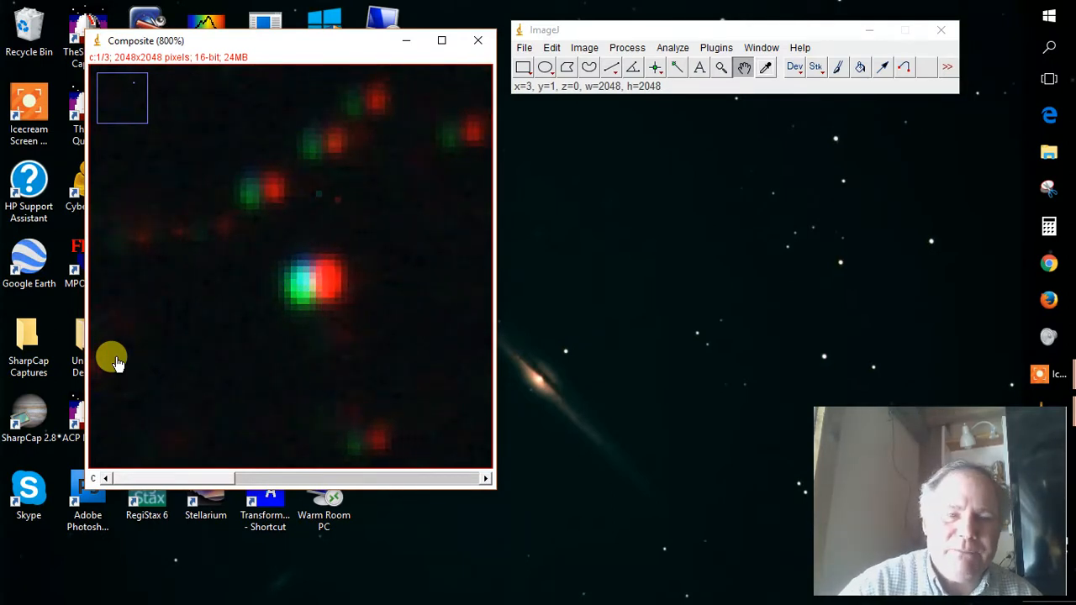
pyautogui.press('Left')
pyautogui.press('Down')
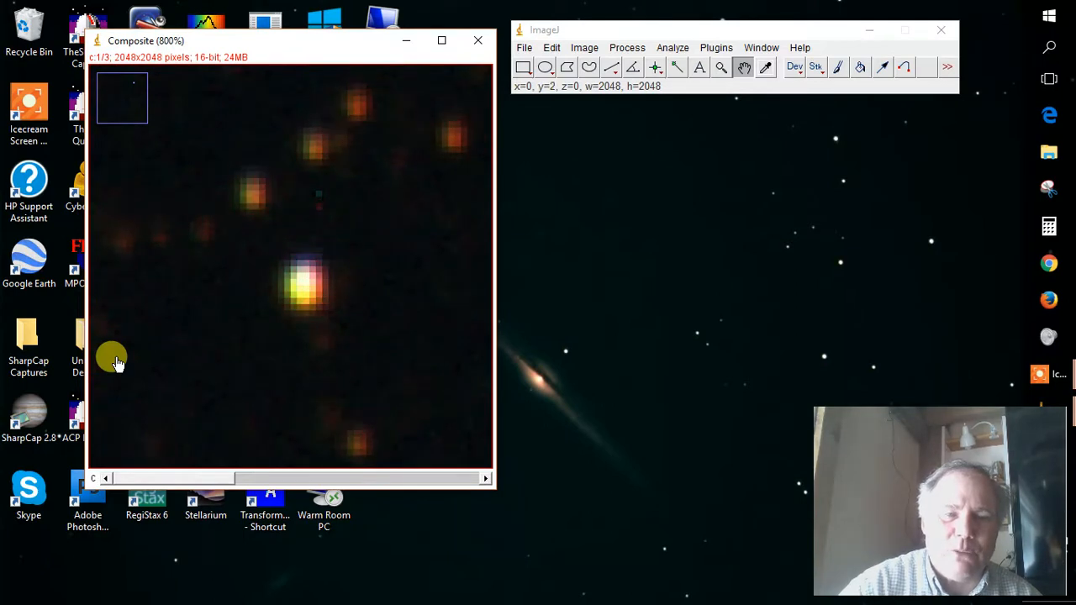
pyautogui.press('Left')
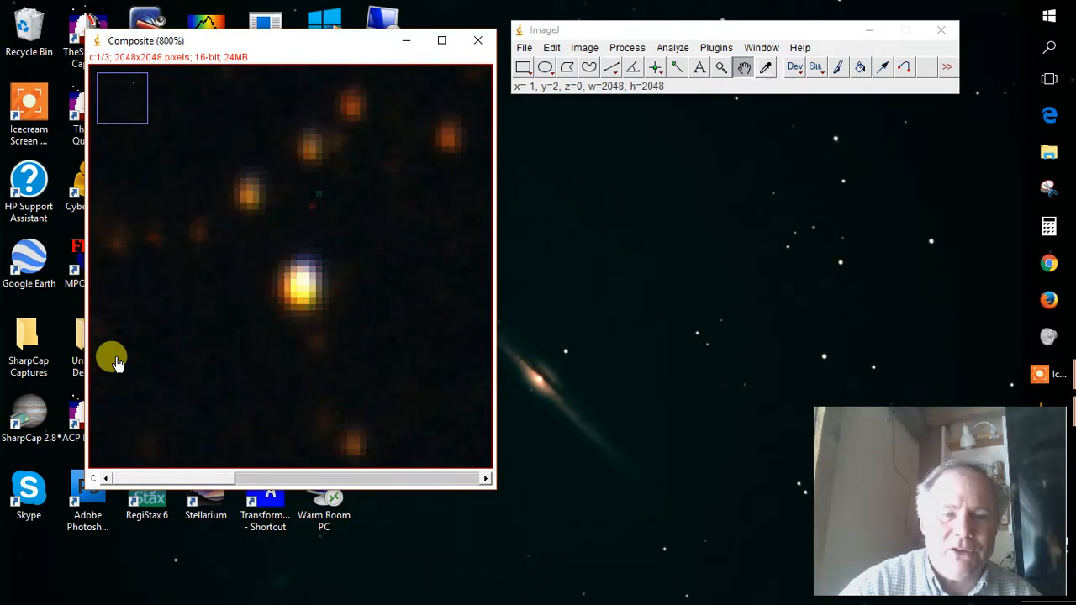
# Step: Compare one-pixel horizontal and vertical offsets of the red layer against the star, returning it to x=-1, y=2
pyautogui.press('Right')
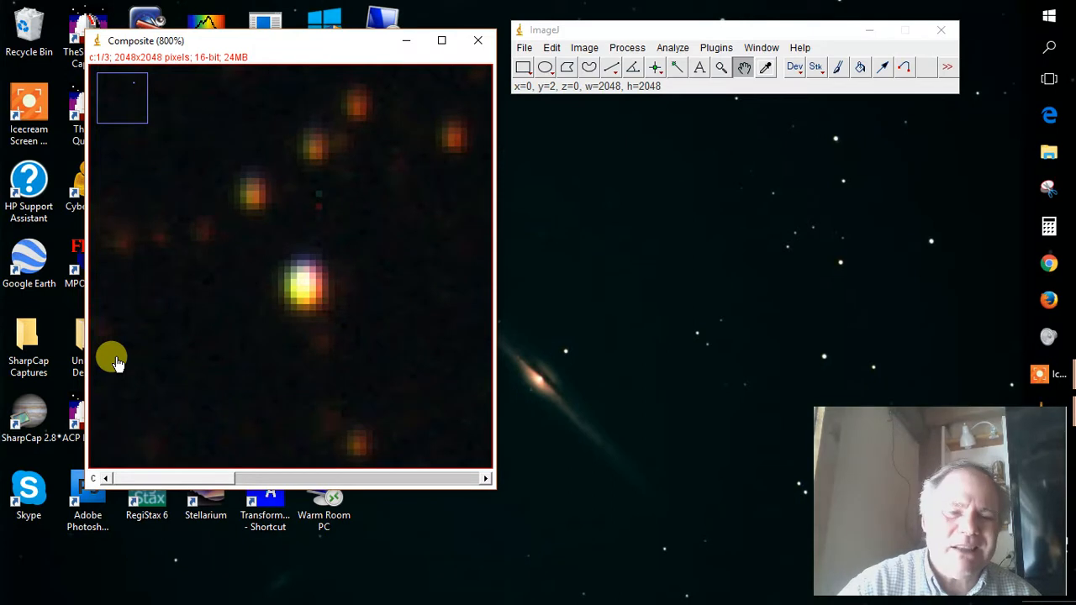
pyautogui.press('Up')
pyautogui.press('Left')
pyautogui.press('Down')
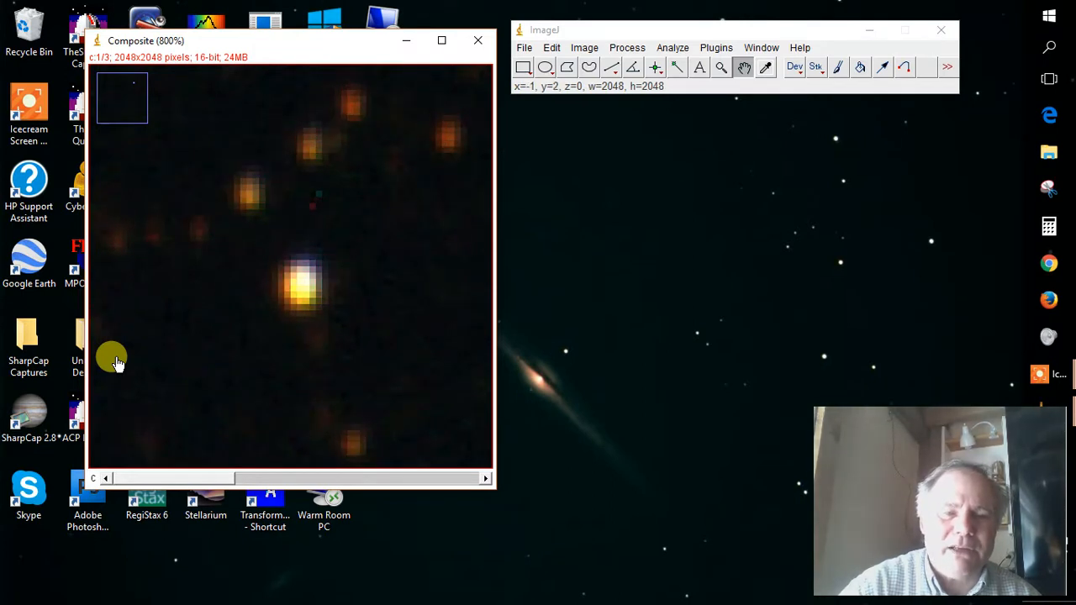
pyautogui.press('Right')
pyautogui.press('Up')
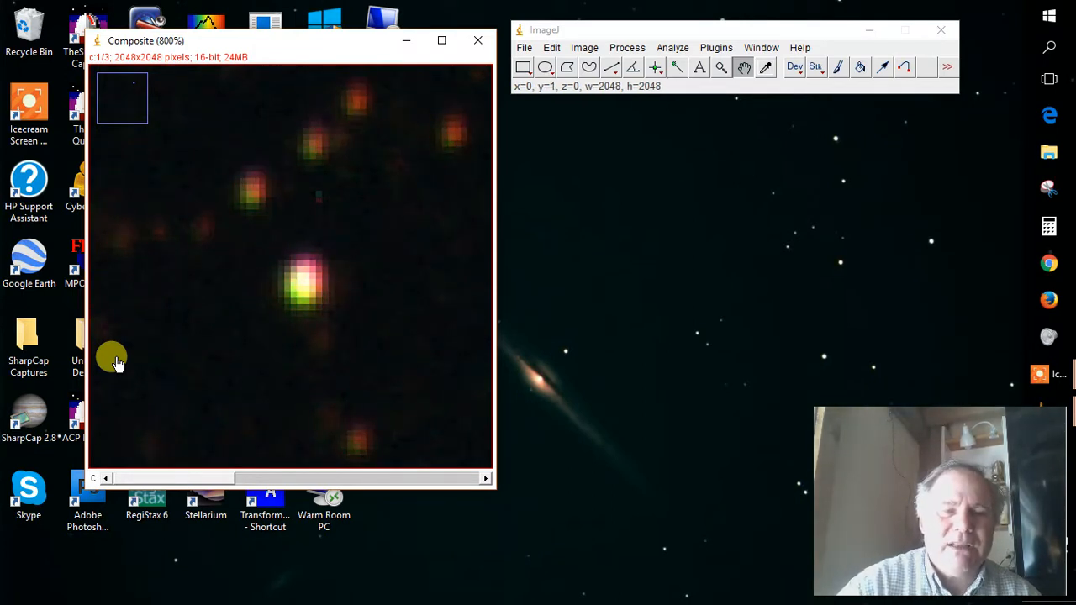
pyautogui.press('Down')
pyautogui.press('Left')
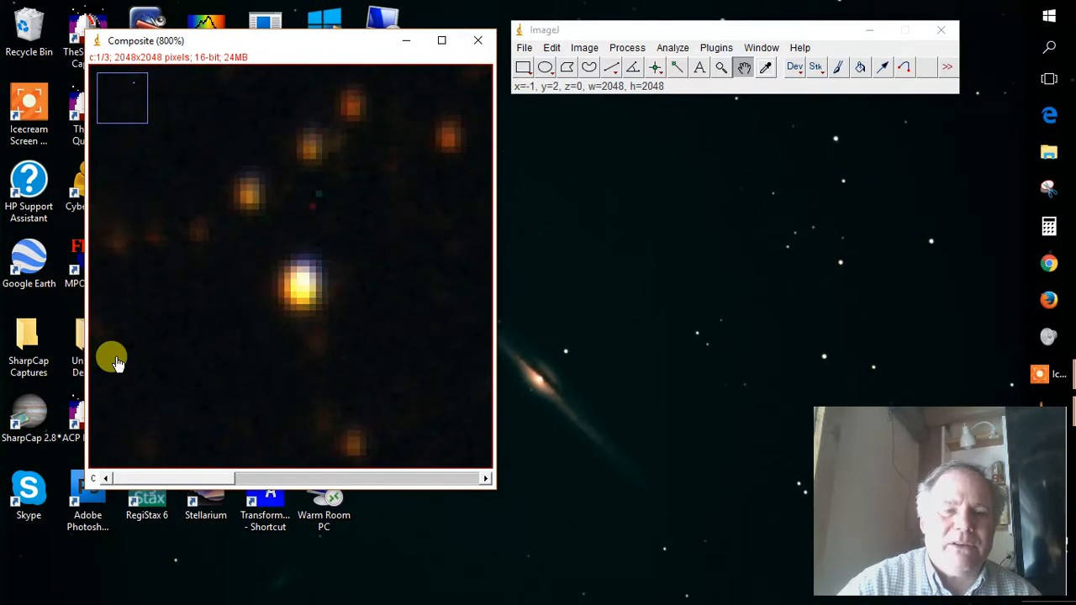
# Step: Shift the pasted red layer to x=0, y=2 to refine its alignment on the star
pyautogui.press('Up')
pyautogui.press('Right')
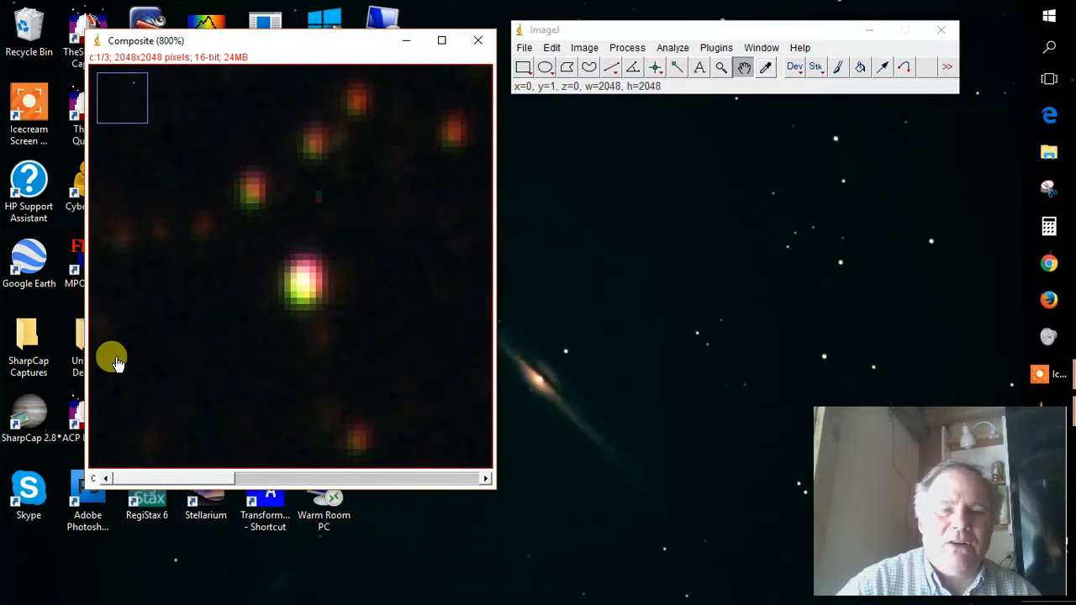
pyautogui.press('Down')
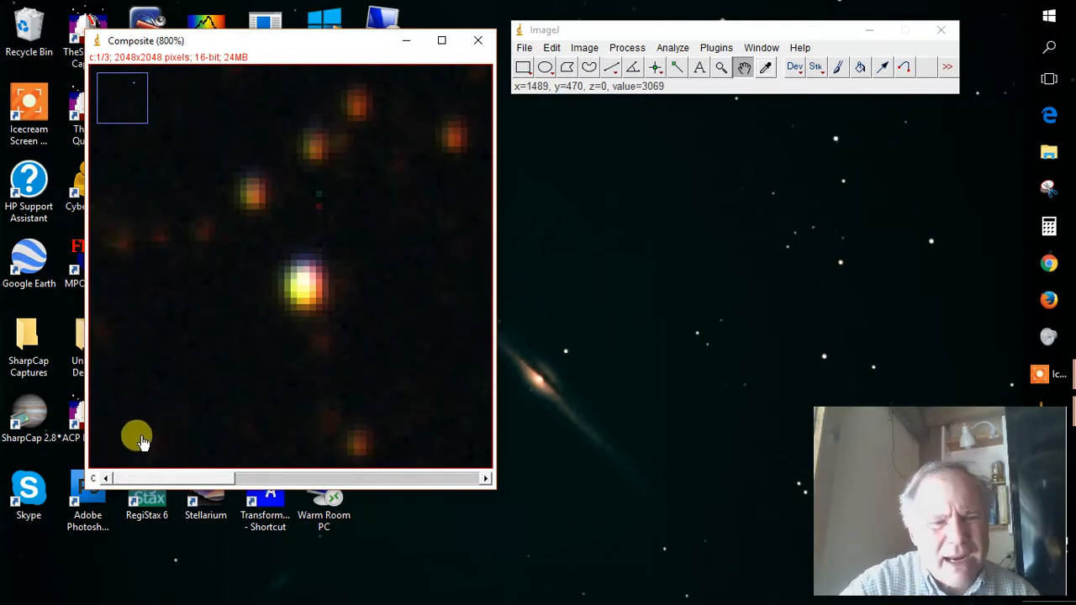
# Step: Make the green channel active, cut it entirely and paste it back as a movable layer
pyautogui.click(282, 481)
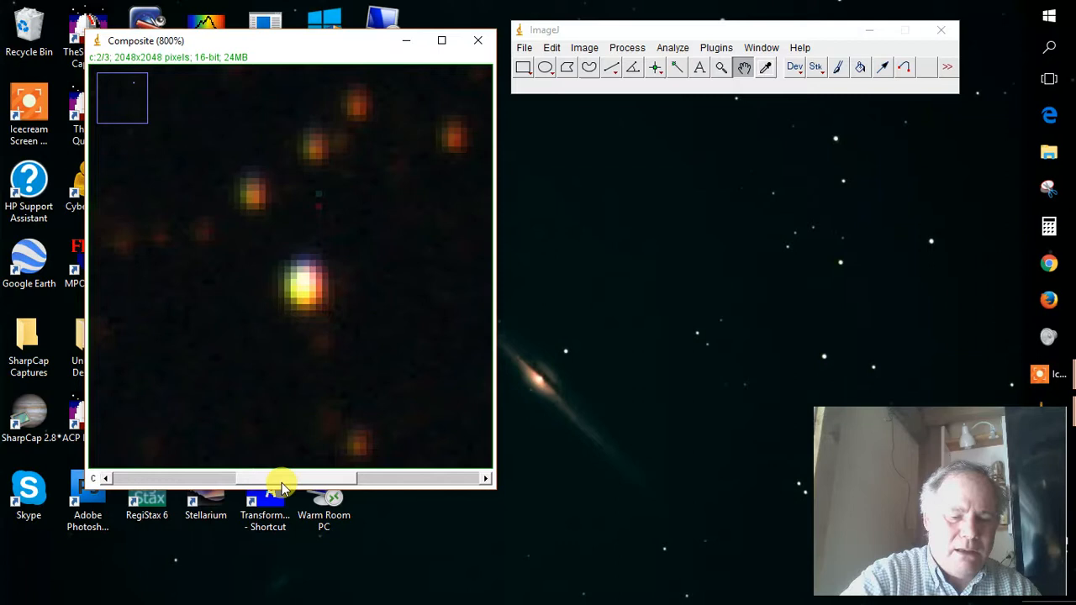
pyautogui.hotkey('ctrl', 'x')
pyautogui.hotkey('ctrl', 'v')
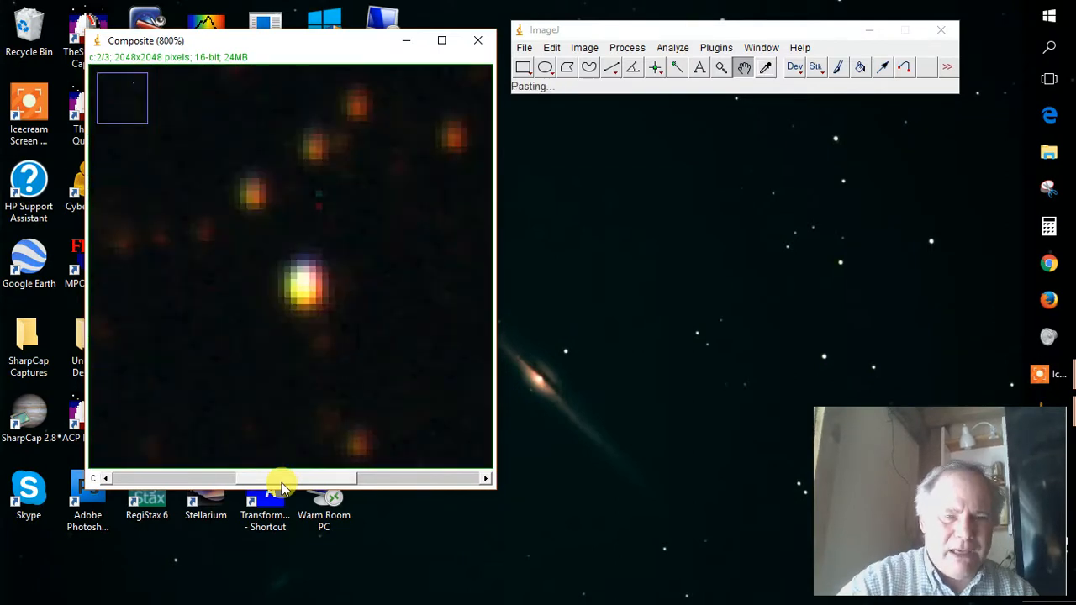
# Step: Try one-pixel horizontal, vertical and diagonal offsets of the green layer against the star, returning it to x=0, y=0
pyautogui.press('Right')
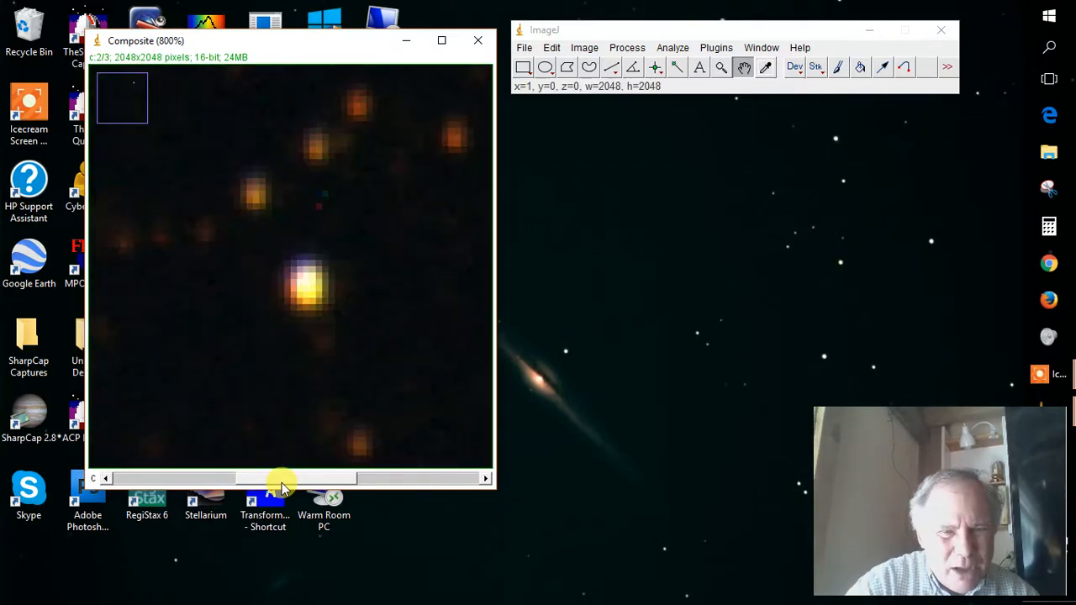
pyautogui.press('Left')
pyautogui.press('Up')
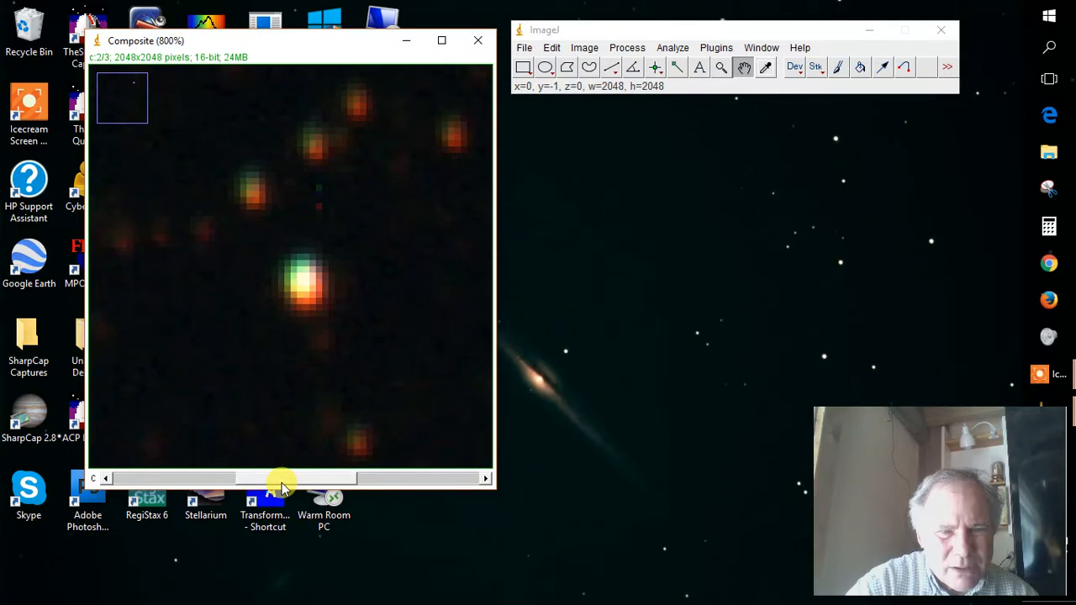
pyautogui.press('Down')
pyautogui.press('Right')
pyautogui.press('Down')
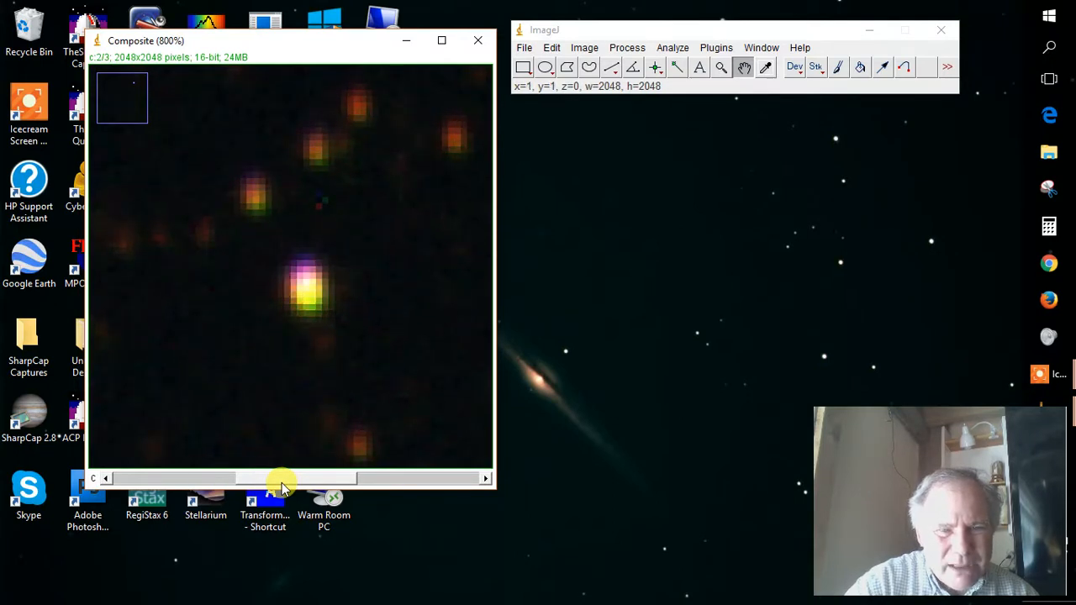
pyautogui.press('Up')
pyautogui.press('Left')
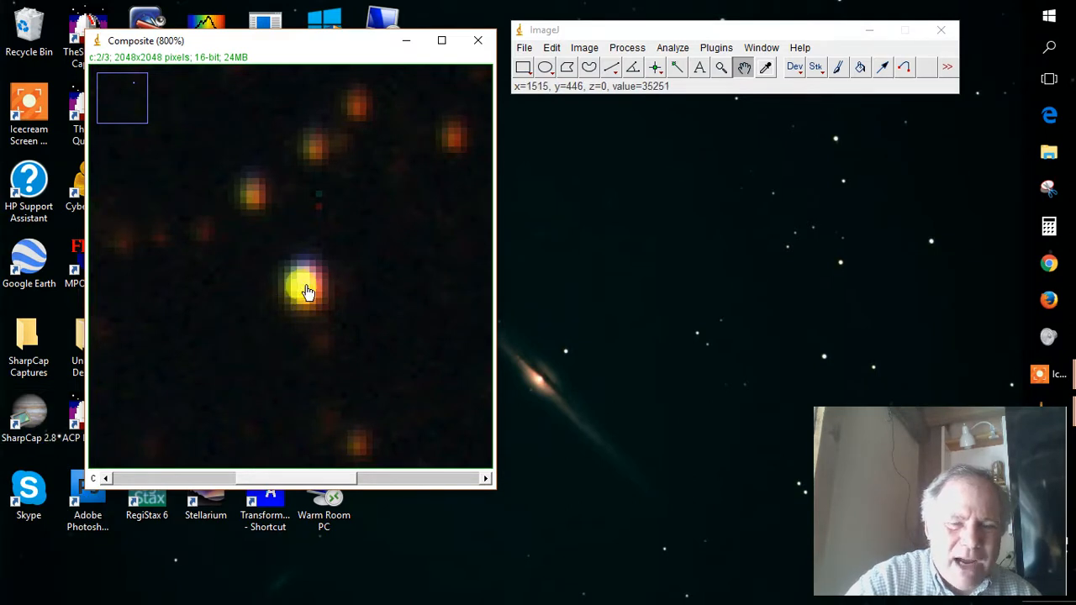
# Step: Inspect the star field across the composite at lower magnification, and examine the nebula centred at full size
pyautogui.press('-')
pyautogui.press('-')
pyautogui.press('-')
pyautogui.press('-')
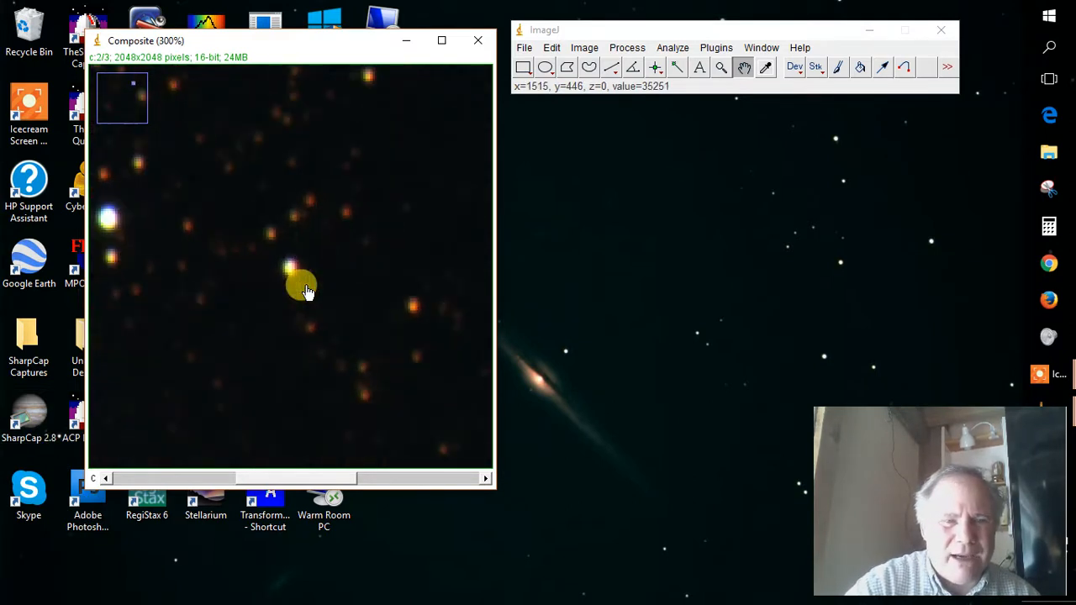
pyautogui.press('-')
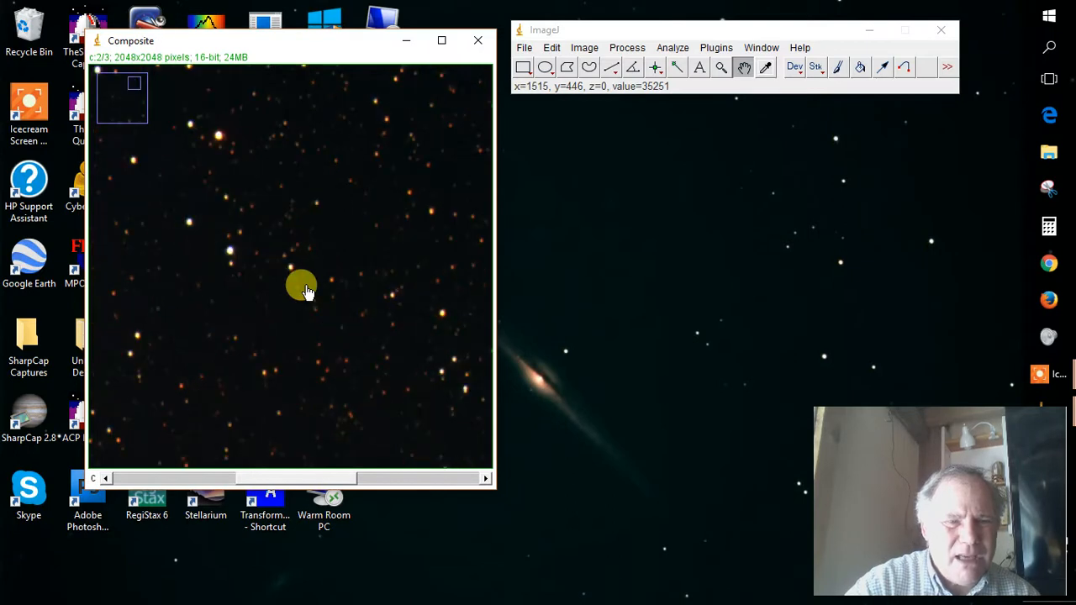
pyautogui.press('-')
pyautogui.press('-')
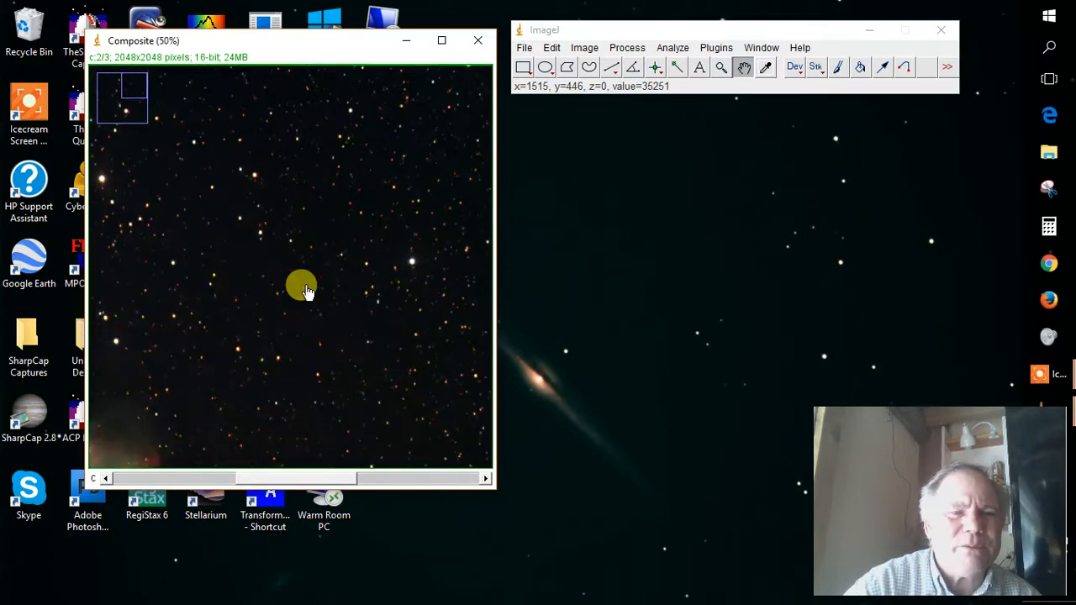
pyautogui.press('-')
pyautogui.moveTo(291, 350); pyautogui.dragTo(349, 277)
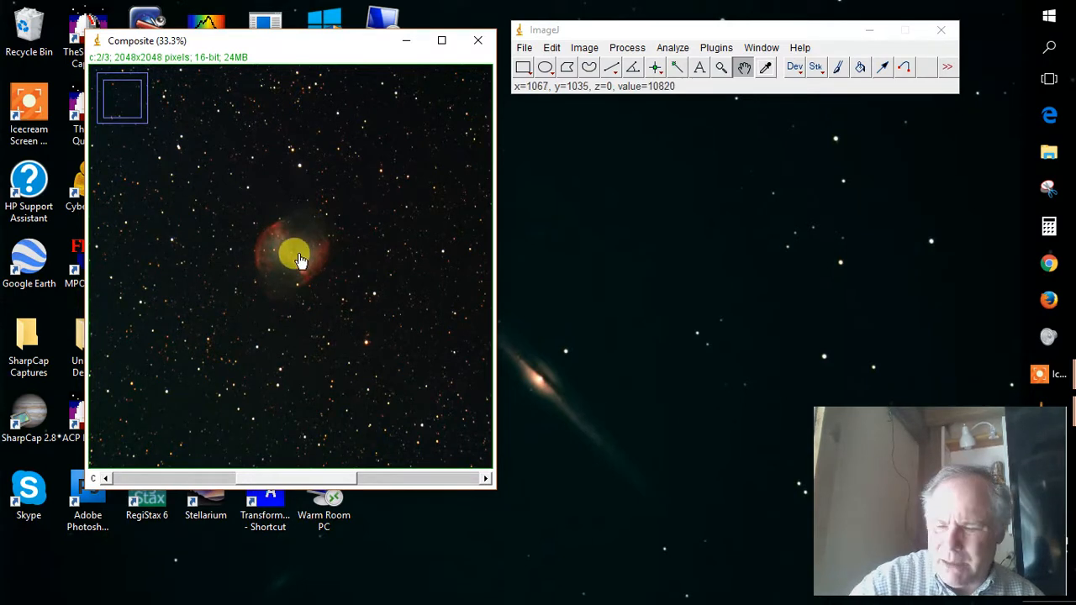
pyautogui.press('+')
pyautogui.press('+')
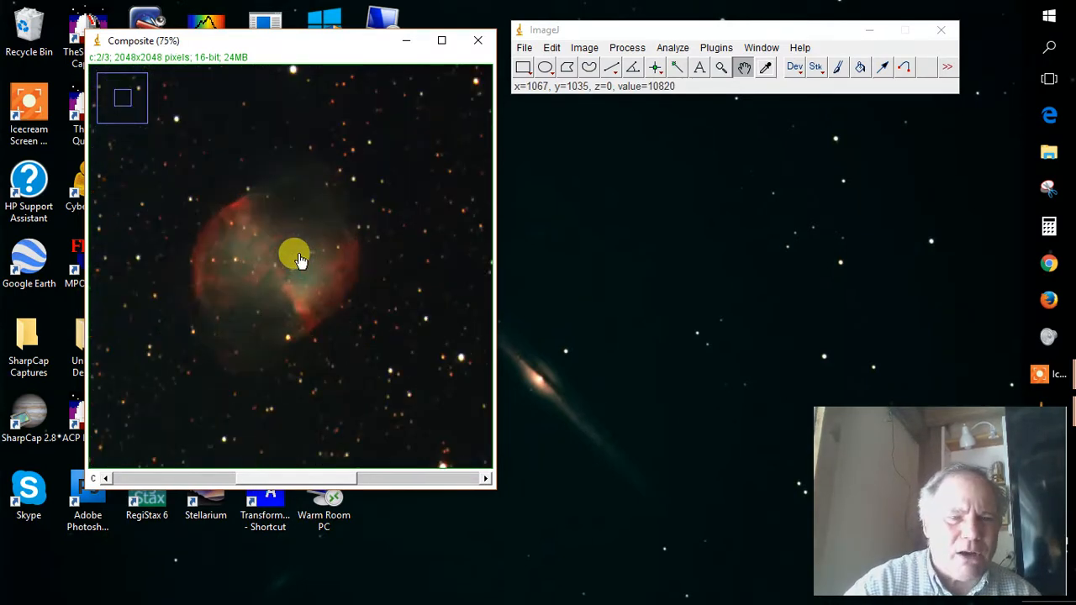
pyautogui.press('+')
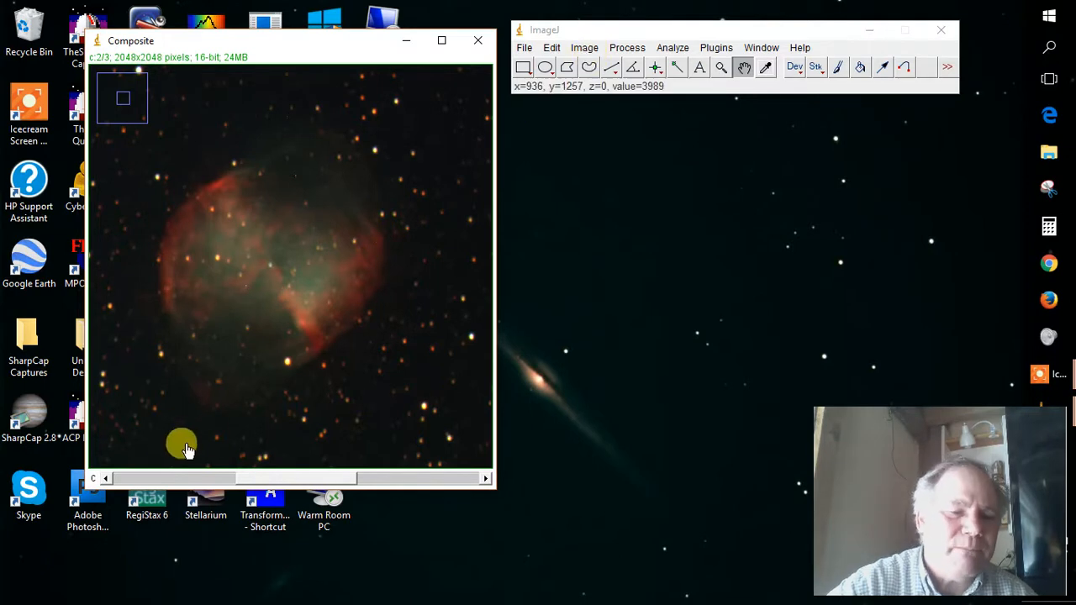
# Step: Open the brightness and contrast adjustment for the red channel and lower its maximum to 24472
pyautogui.click(152, 479)
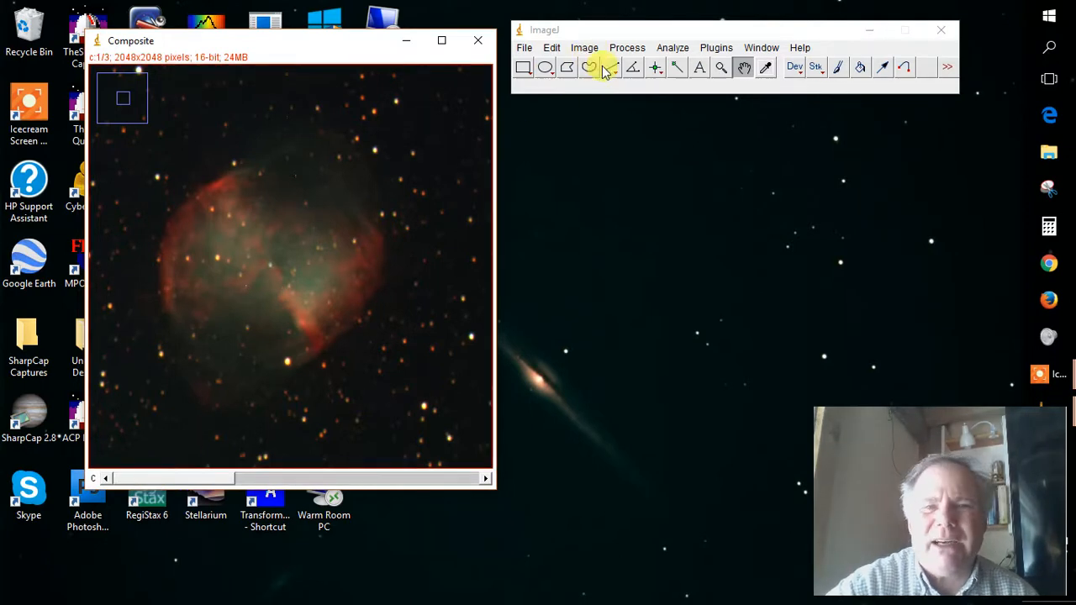
pyautogui.click(586, 49)
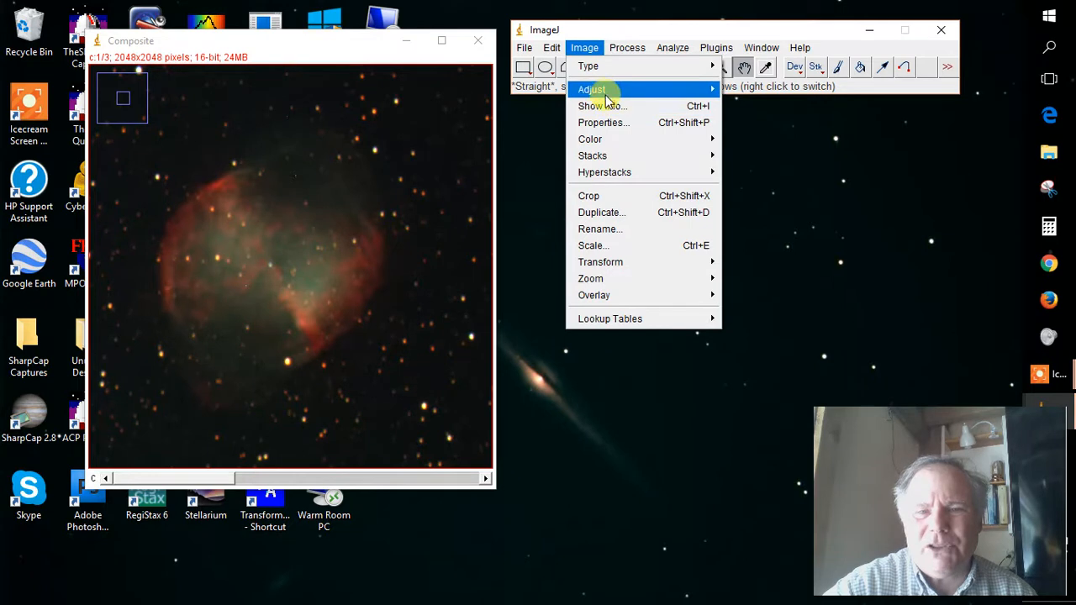
pyautogui.moveTo(600, 89)
pyautogui.click(800, 89)
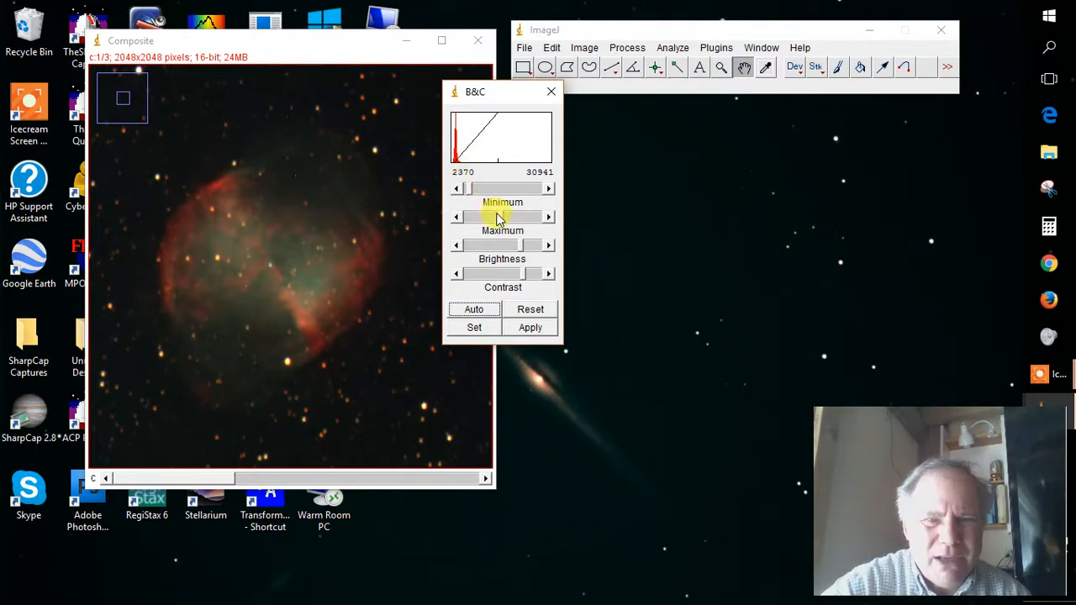
pyautogui.moveTo(501, 216); pyautogui.dragTo(494, 217)
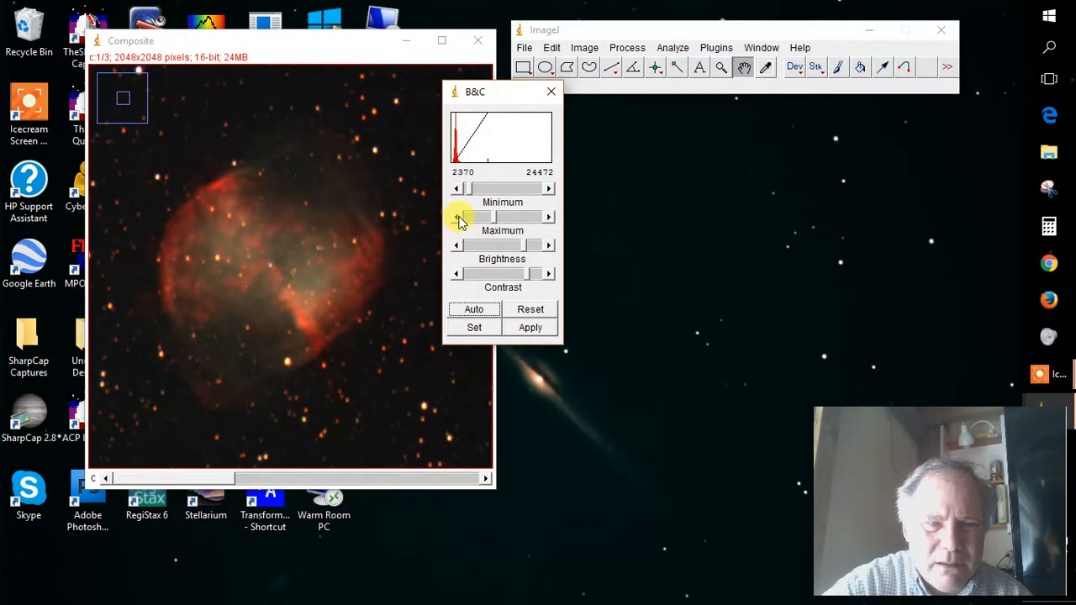
# Step: Lower the red channel's maximum in small increments to 22037 to strengthen the nebula's red
pyautogui.click(458, 217)
pyautogui.click(457, 217)
pyautogui.click(458, 217)
pyautogui.click(457, 217)
pyautogui.click(457, 217)
pyautogui.click(457, 217)
pyautogui.click(457, 217)
pyautogui.click(458, 217)
pyautogui.click(458, 217)
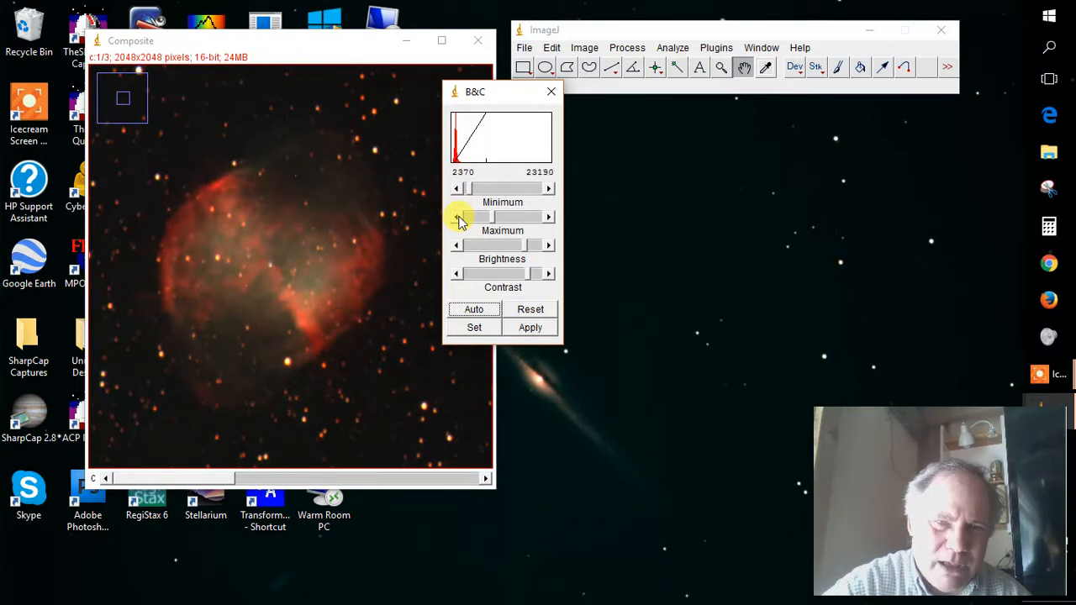
pyautogui.click(457, 217)
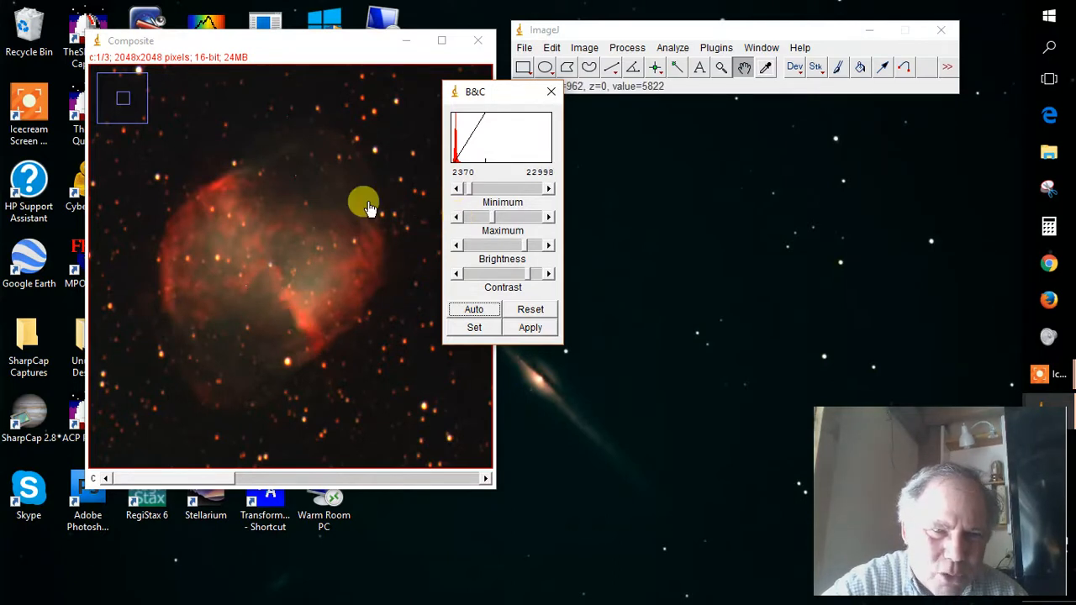
pyautogui.click(458, 216)
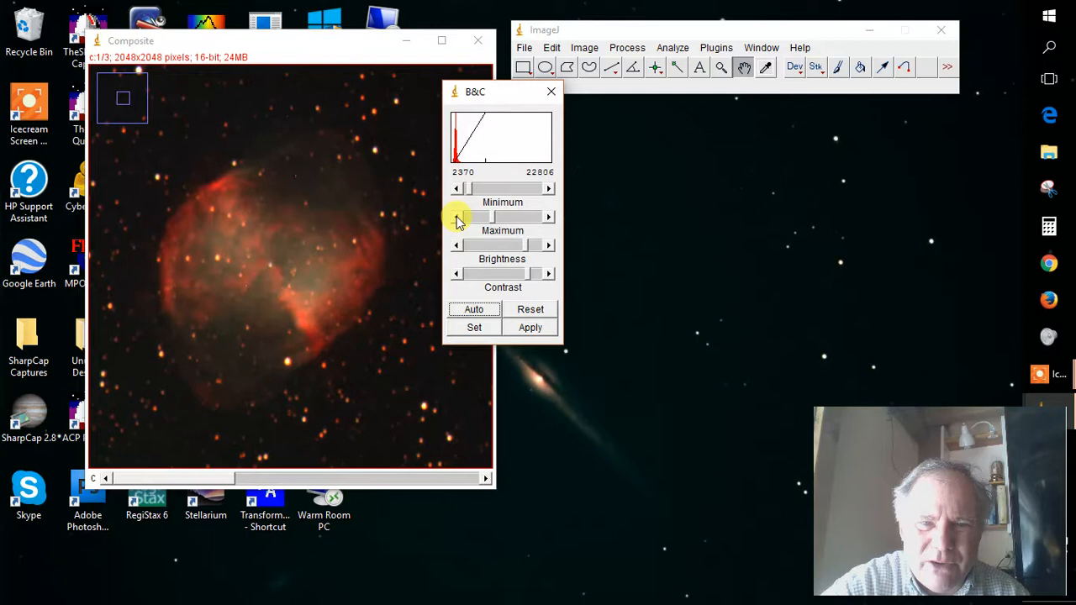
pyautogui.click(458, 217)
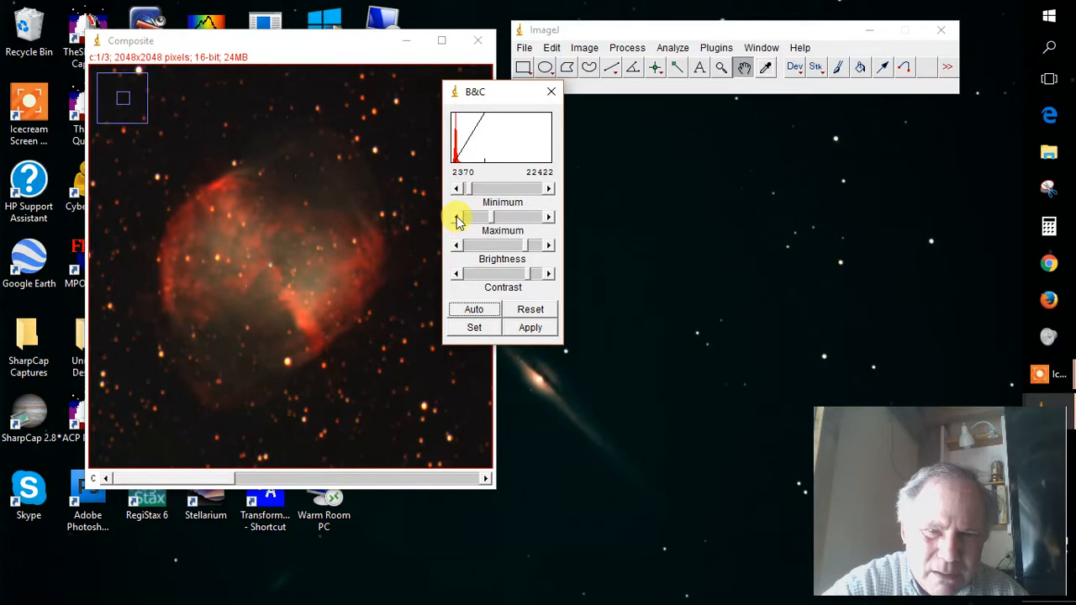
pyautogui.click(458, 217)
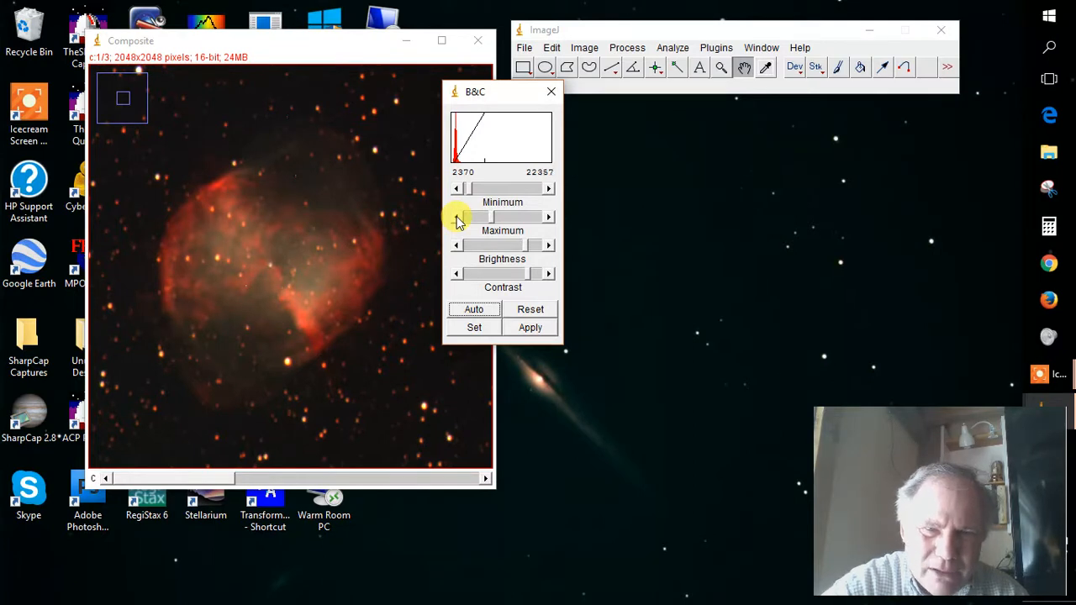
pyautogui.click(458, 217)
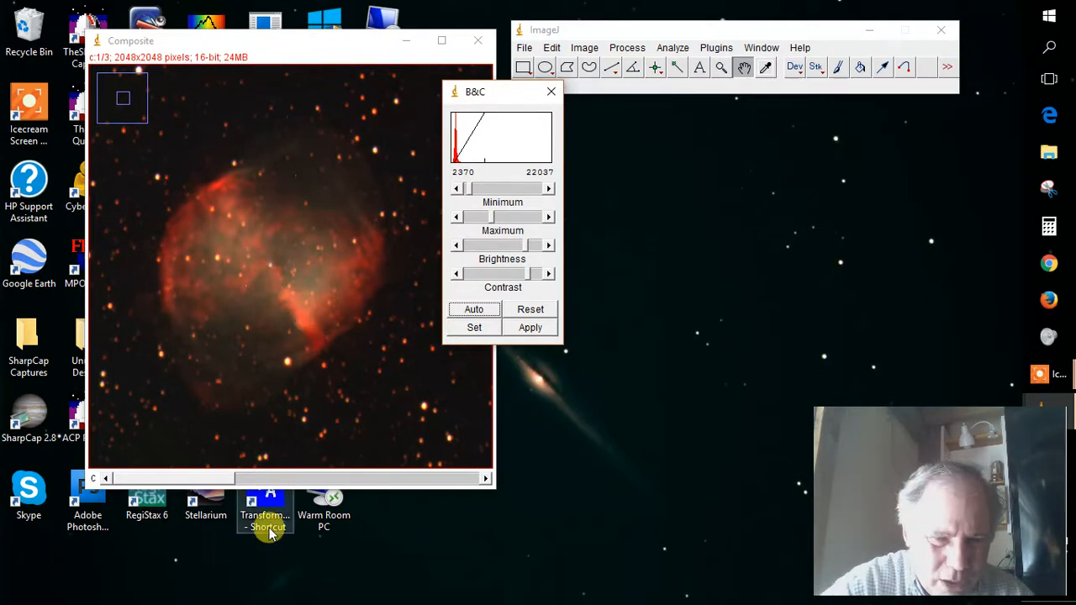
# Step: Compare the display range of the green channel with that of the red channel
pyautogui.click(276, 486)
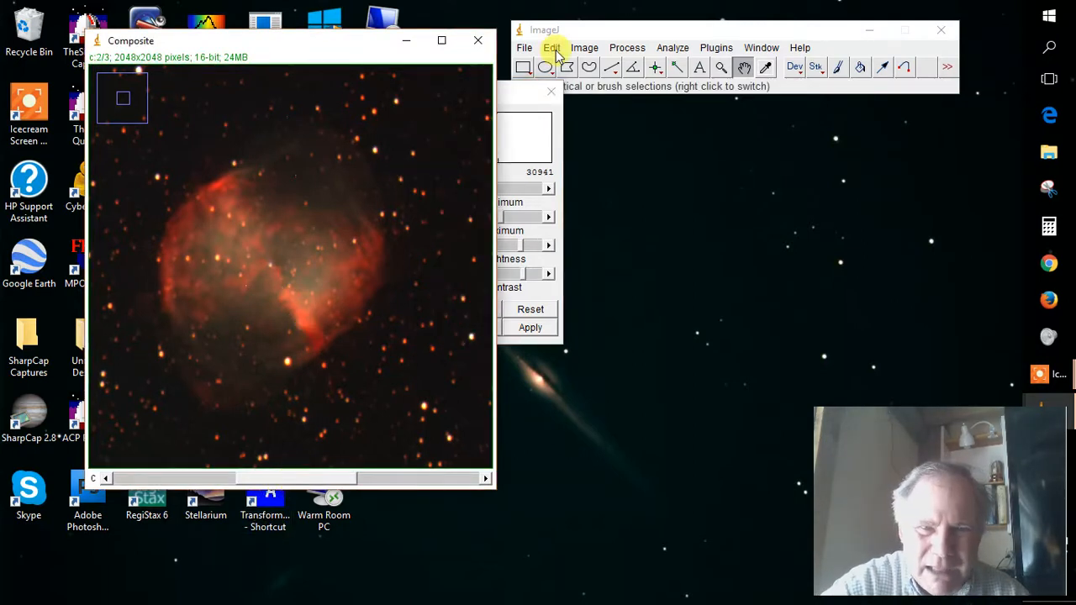
pyautogui.click(521, 96)
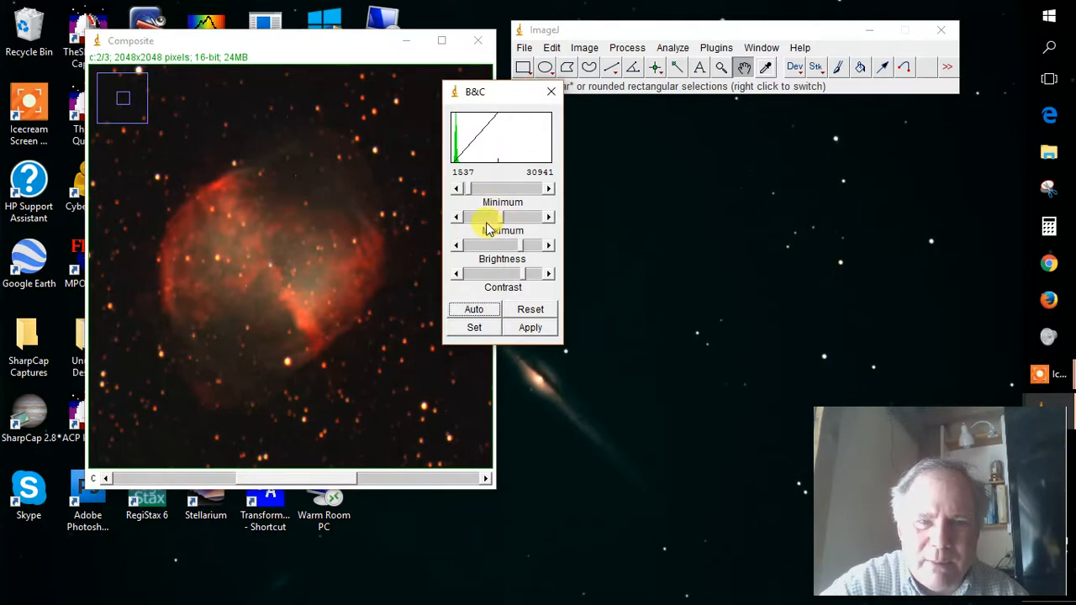
pyautogui.click(185, 481)
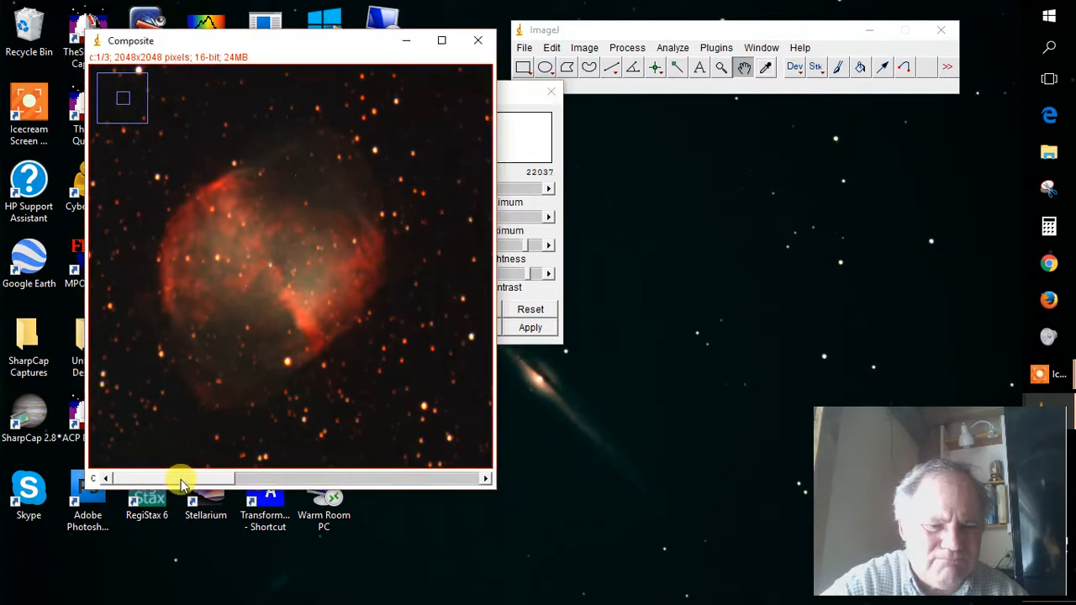
pyautogui.click(524, 96)
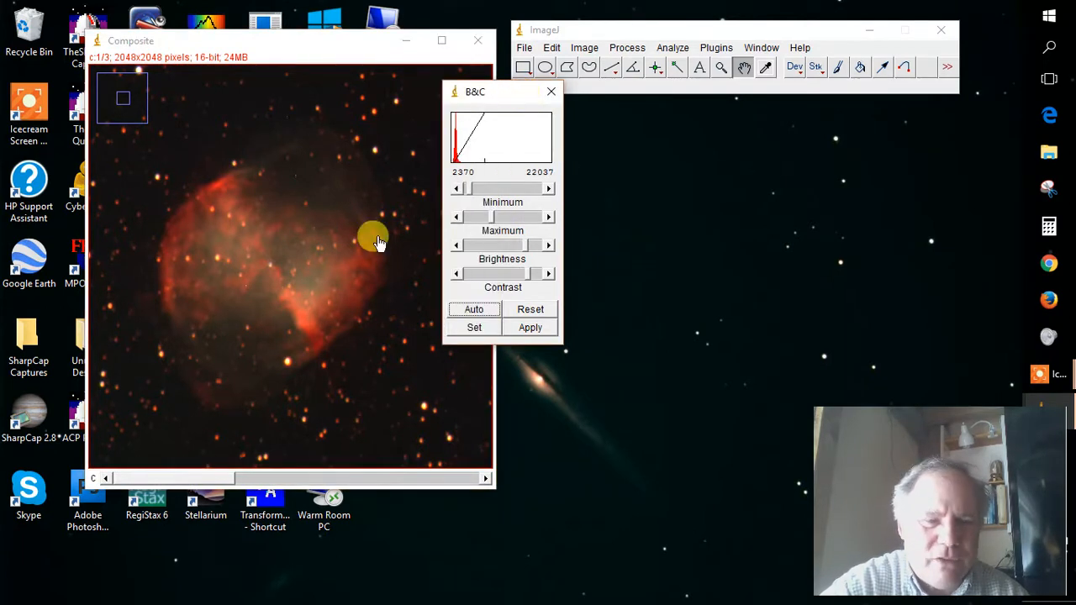
# Step: Set the green channel's display range to a minimum of 1986 and a maximum of 22037
pyautogui.click(303, 481)
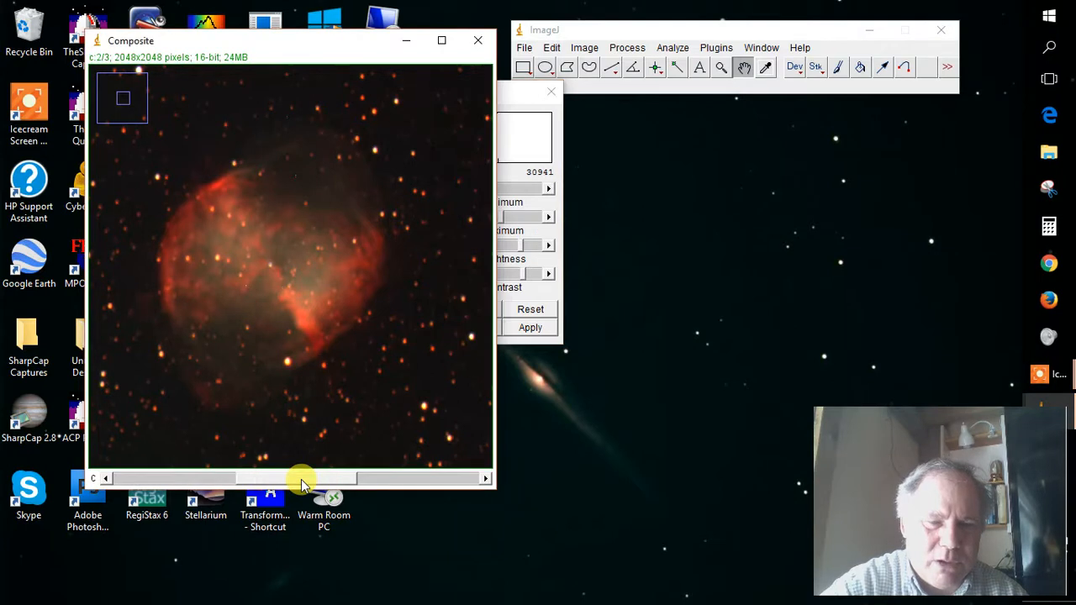
pyautogui.click(513, 100)
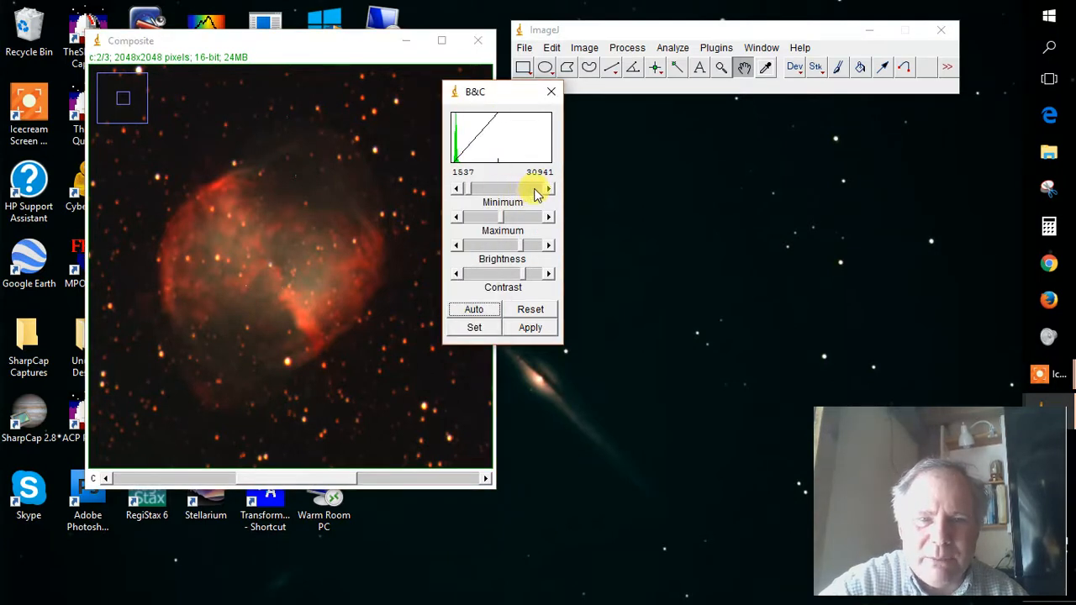
pyautogui.click(502, 220)
pyautogui.moveTo(499, 227); pyautogui.dragTo(492, 222)
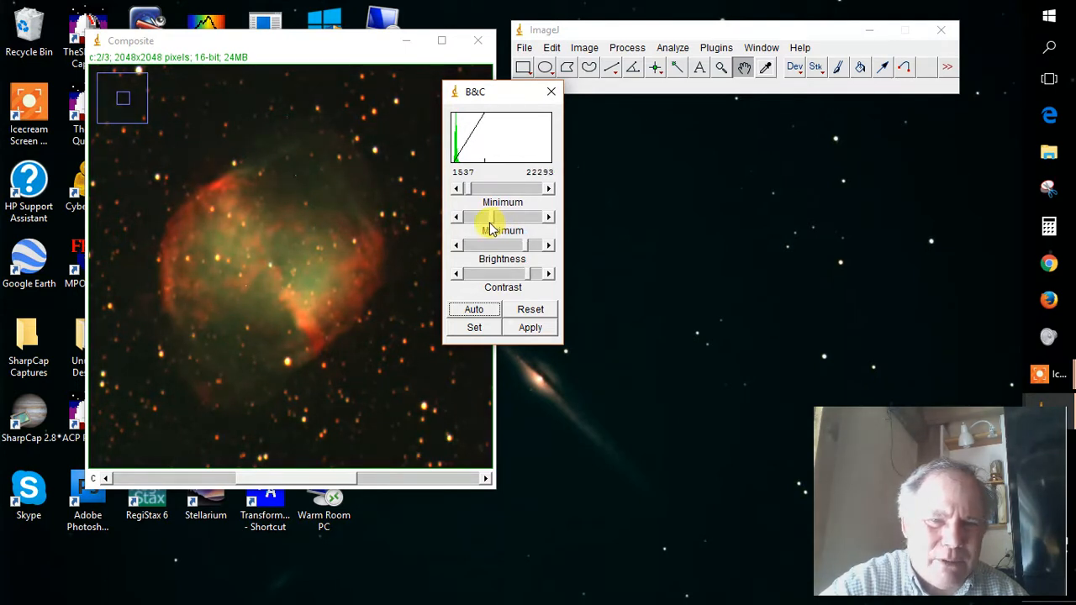
pyautogui.click(459, 217)
pyautogui.click(458, 218)
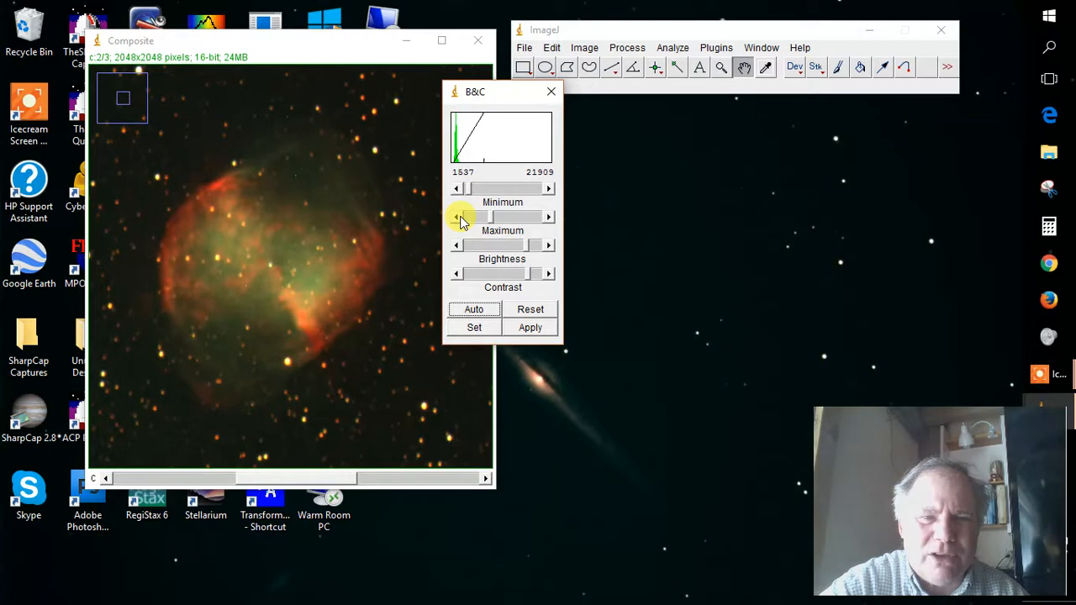
pyautogui.click(549, 218)
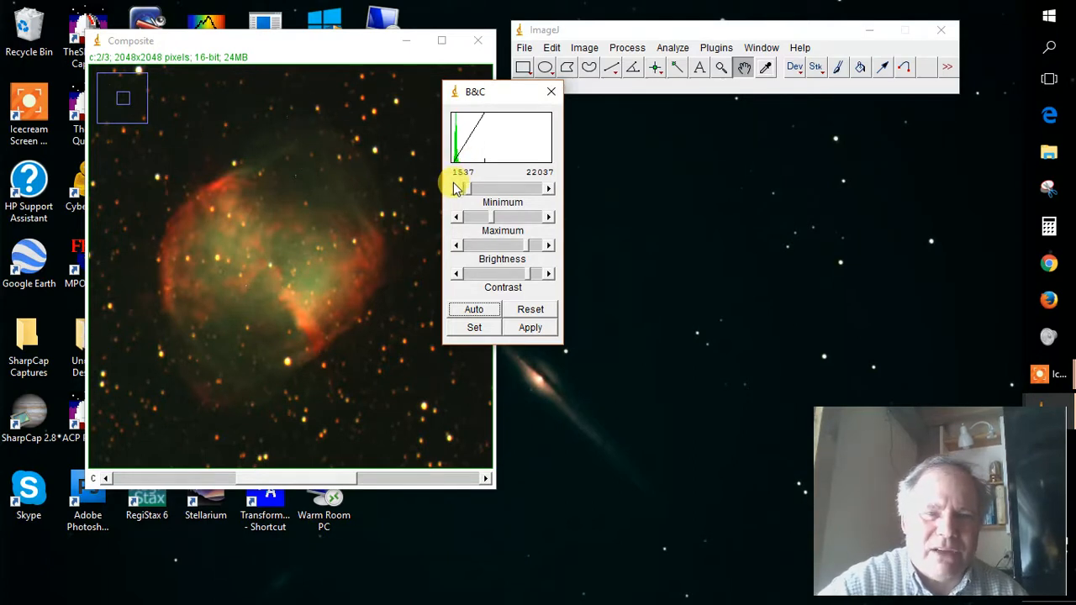
pyautogui.click(550, 192)
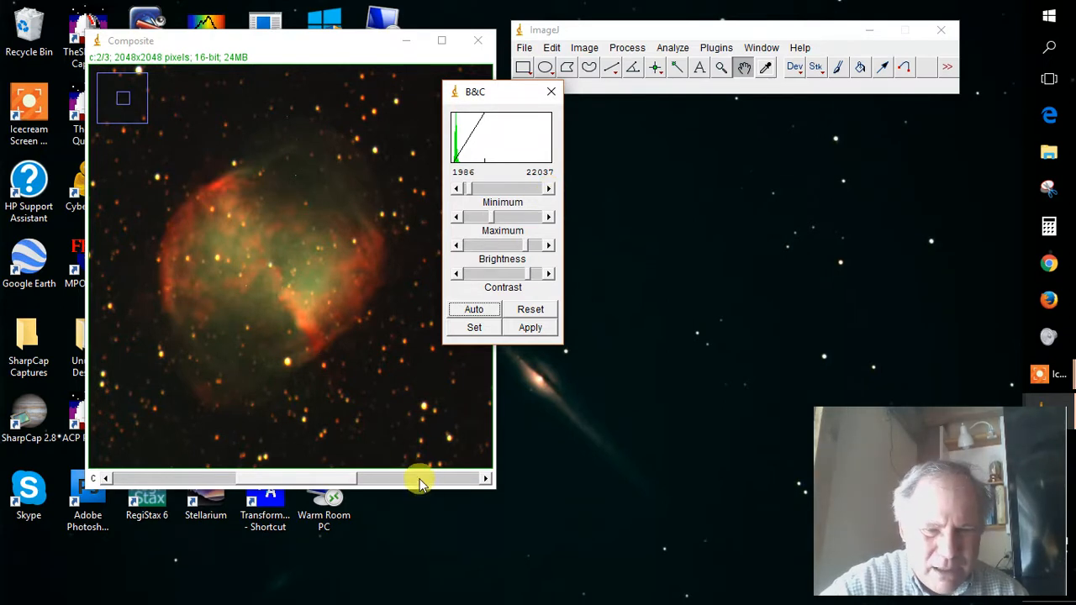
# Step: Switch to the blue channel of the composite and lower its display maximum to 22037
pyautogui.click(421, 479)
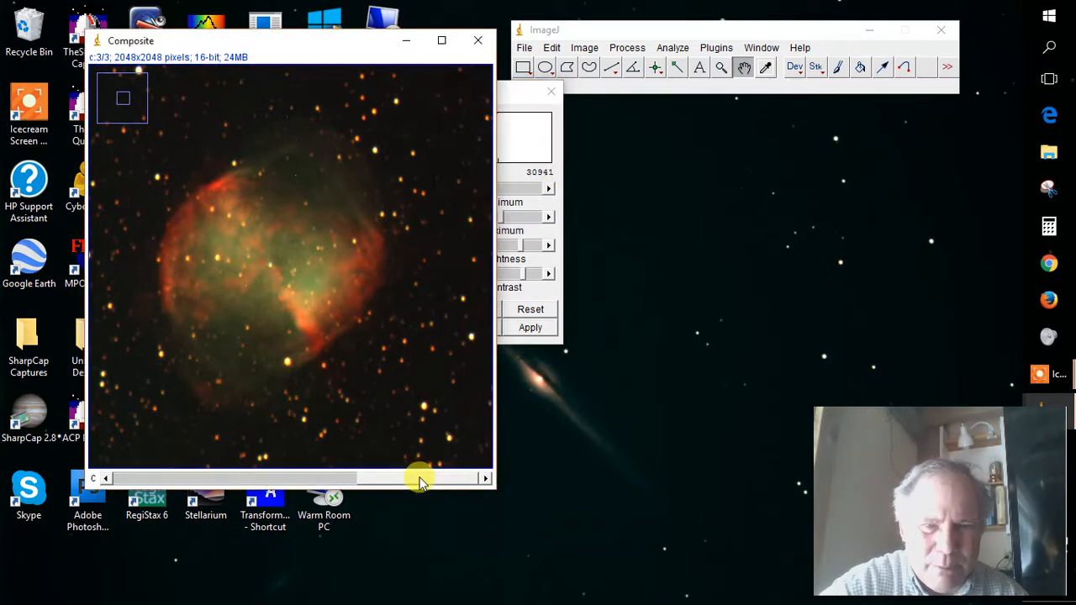
pyautogui.click(523, 92)
pyautogui.moveTo(501, 221); pyautogui.dragTo(493, 223)
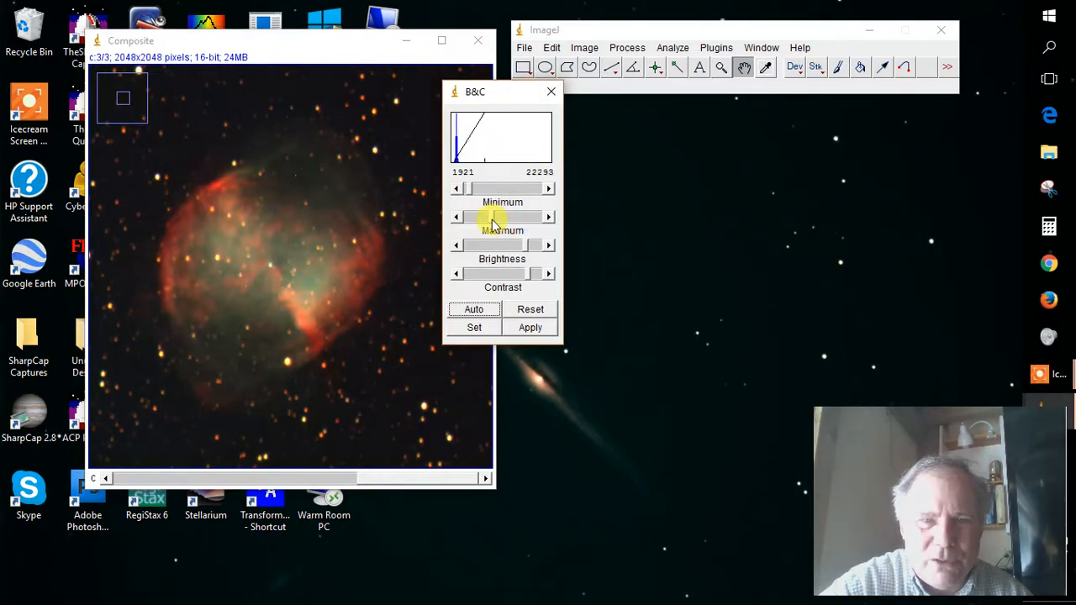
pyautogui.click(457, 218)
pyautogui.click(458, 218)
pyautogui.click(550, 218)
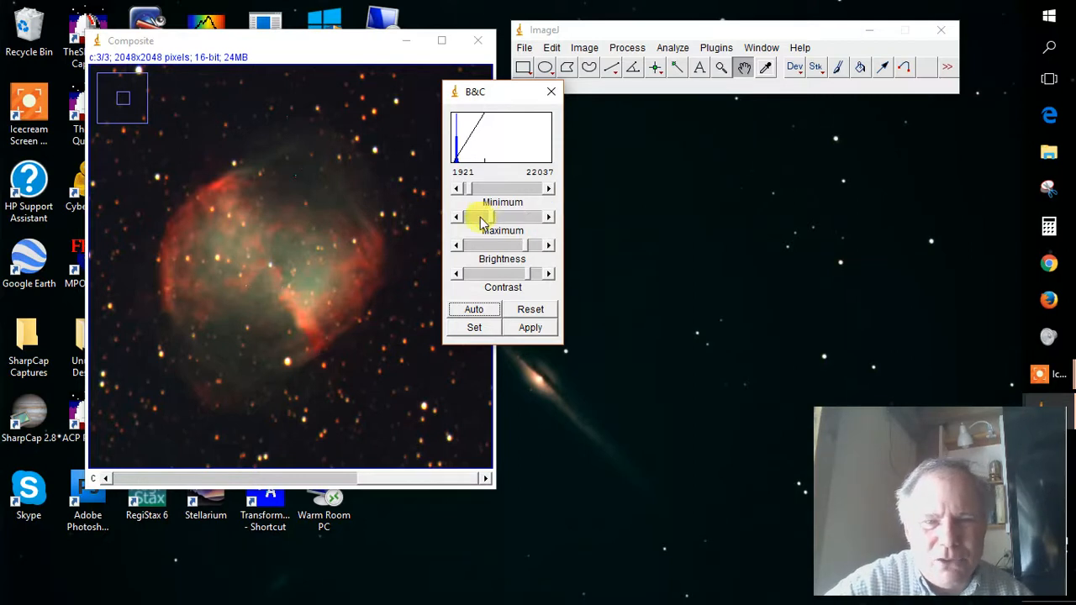
# Step: Try lowering the blue channel's maximum in small increments to 20436
pyautogui.click(458, 219)
pyautogui.click(457, 219)
pyautogui.click(458, 218)
pyautogui.click(458, 218)
pyautogui.click(458, 219)
pyautogui.click(458, 219)
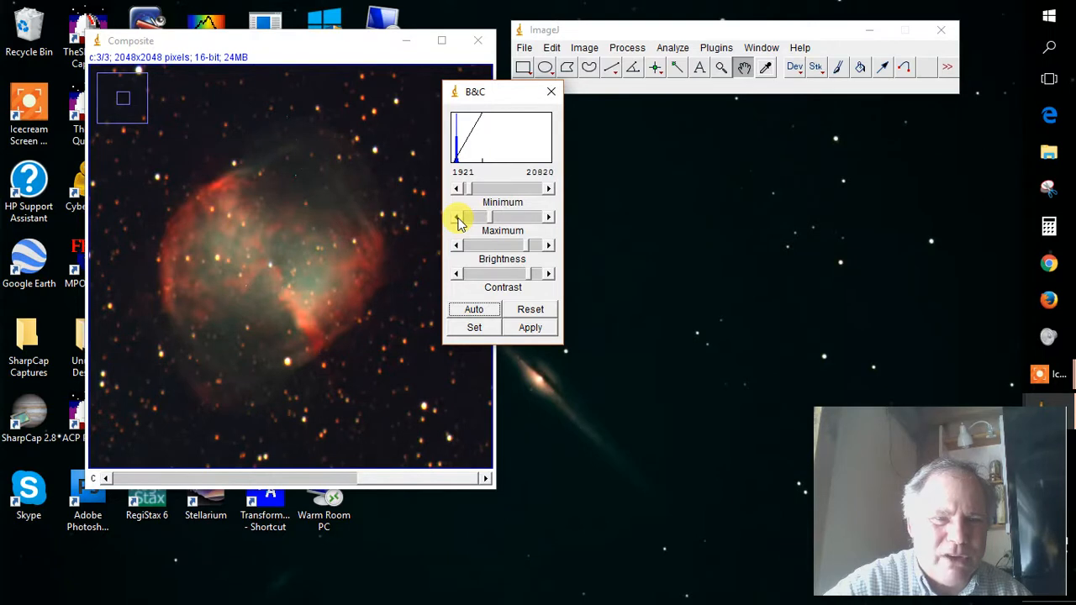
pyautogui.click(458, 219)
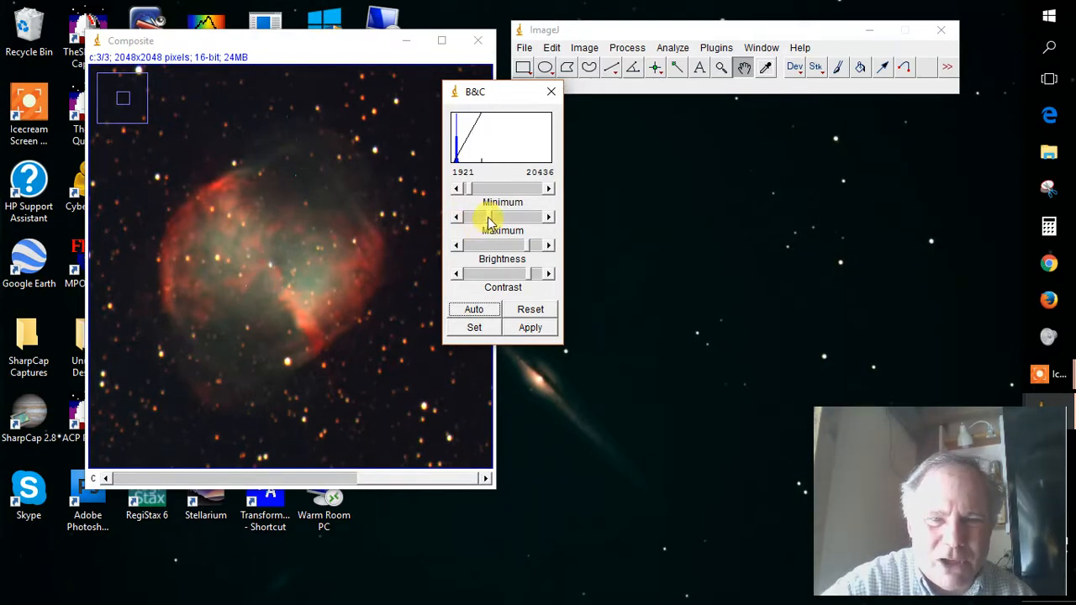
# Step: Try an extreme maximum of 6470 on the blue channel and bring it back up to 22037
pyautogui.moveTo(492, 219); pyautogui.dragTo(474, 220)
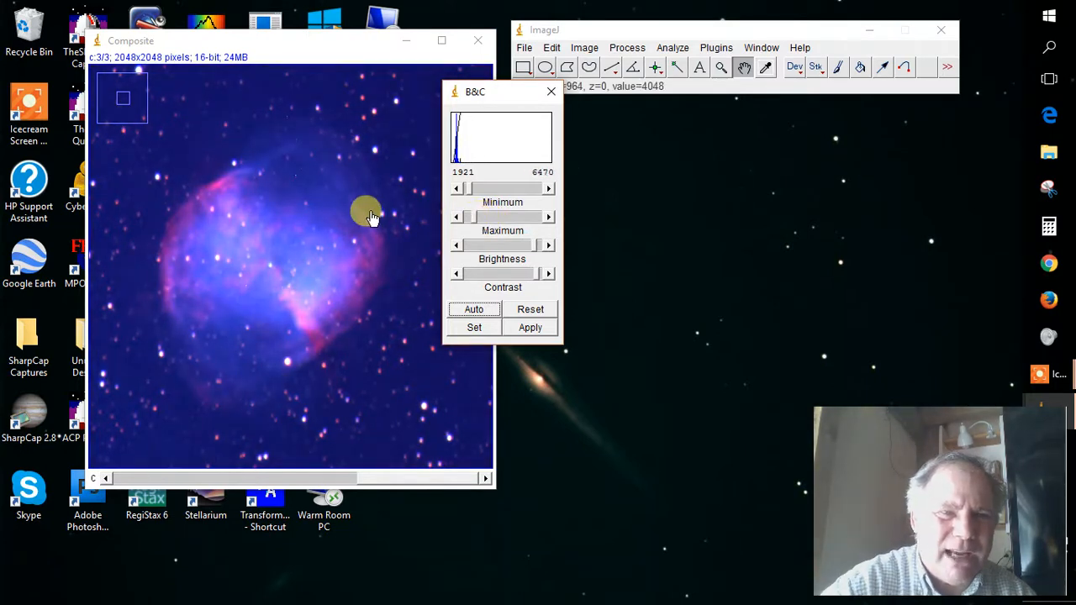
pyautogui.moveTo(469, 218); pyautogui.dragTo(493, 221)
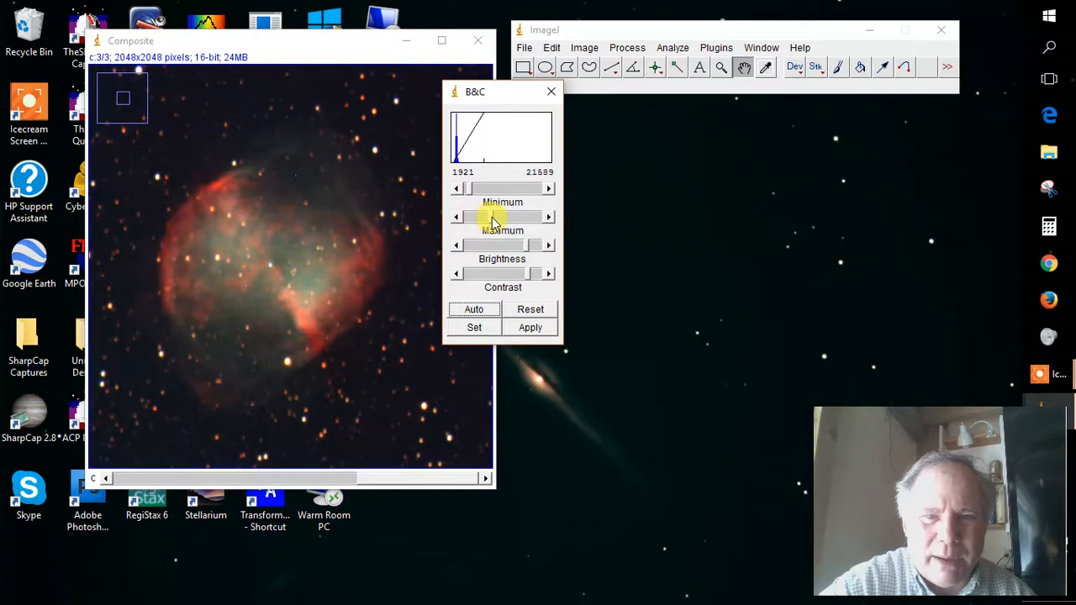
pyautogui.click(547, 218)
pyautogui.click(548, 218)
pyautogui.click(547, 219)
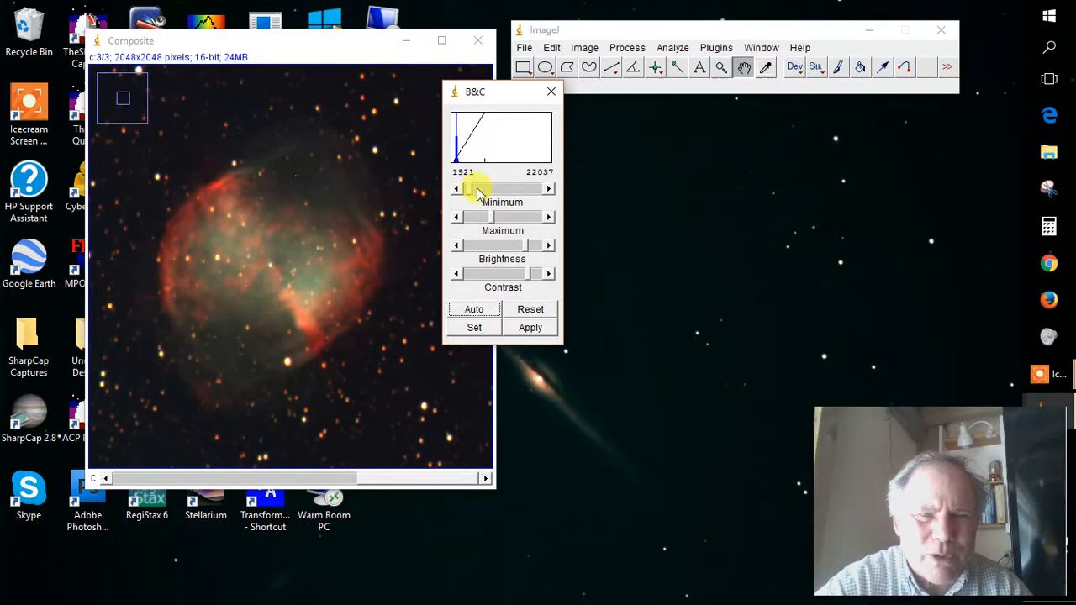
# Step: Reduce the blue channel's maximum in small increments to 21076 to add slightly more blue to the nebula
pyautogui.click(461, 218)
pyautogui.click(461, 217)
pyautogui.click(461, 218)
pyautogui.click(461, 218)
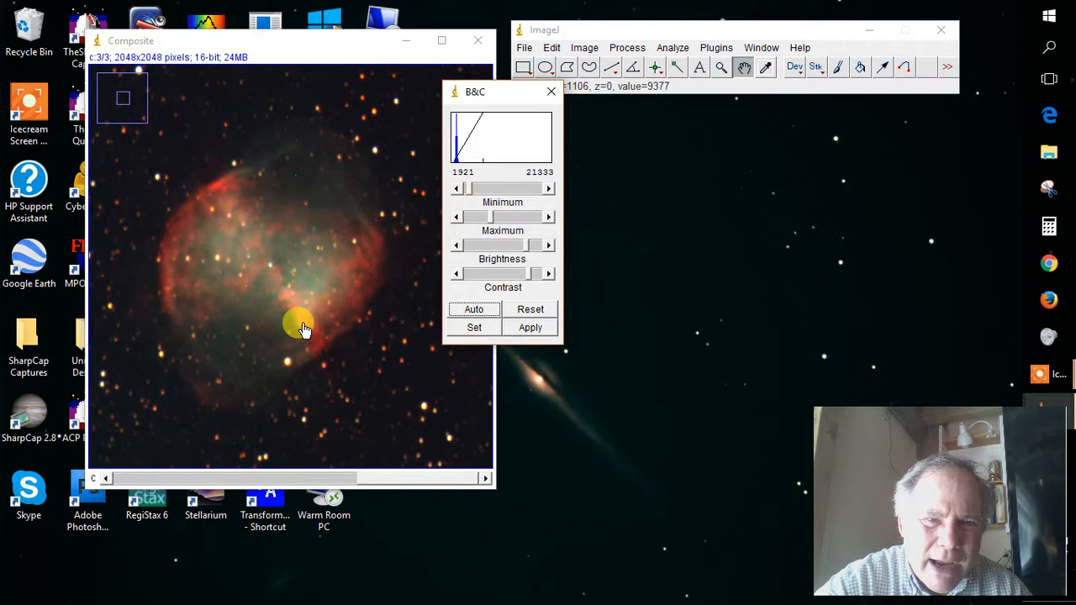
pyautogui.click(458, 219)
pyautogui.click(459, 219)
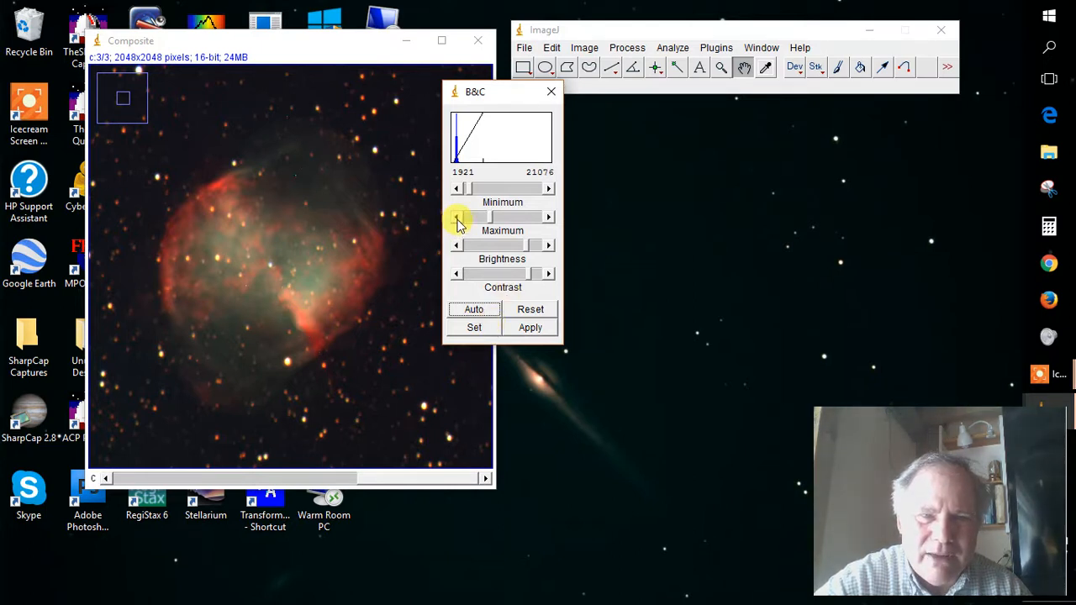